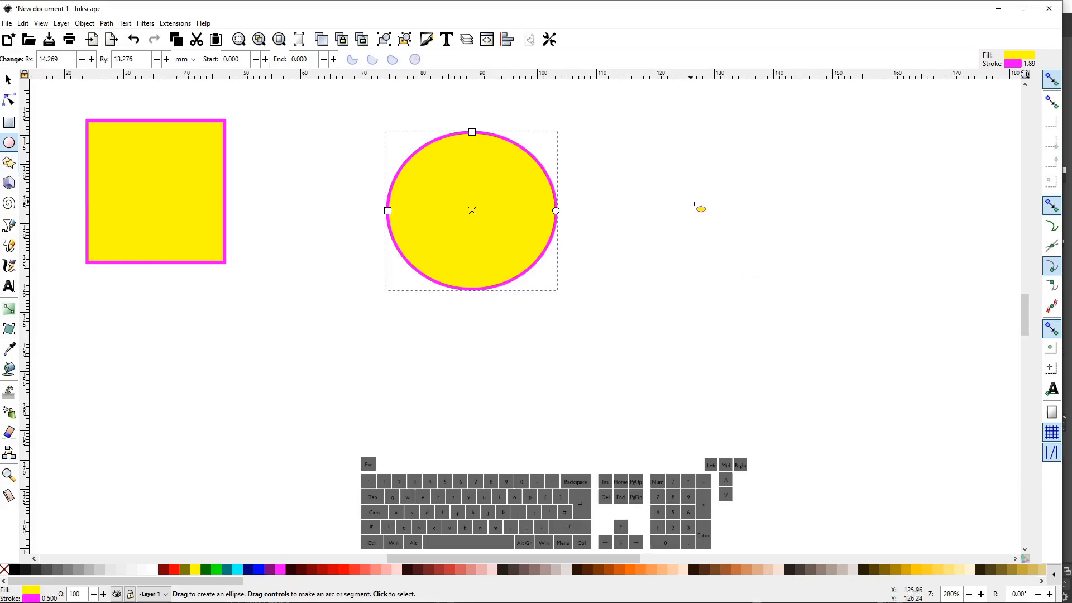
- Draw a five-pointed star about 31 mm wide to the right of the circle
key(shift+8)
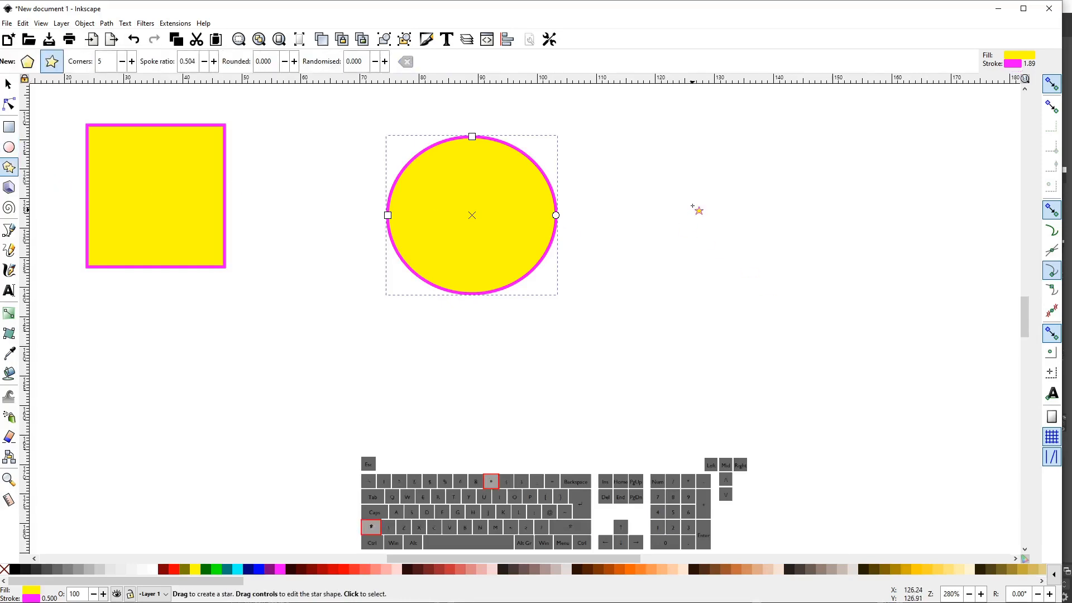
mouse_move(747, 145)
mouse_down()
mouse_move(787, 218)
mouse_move(790, 229)
mouse_move(771, 213)
mouse_move(788, 292)
mouse_up()
key(s)
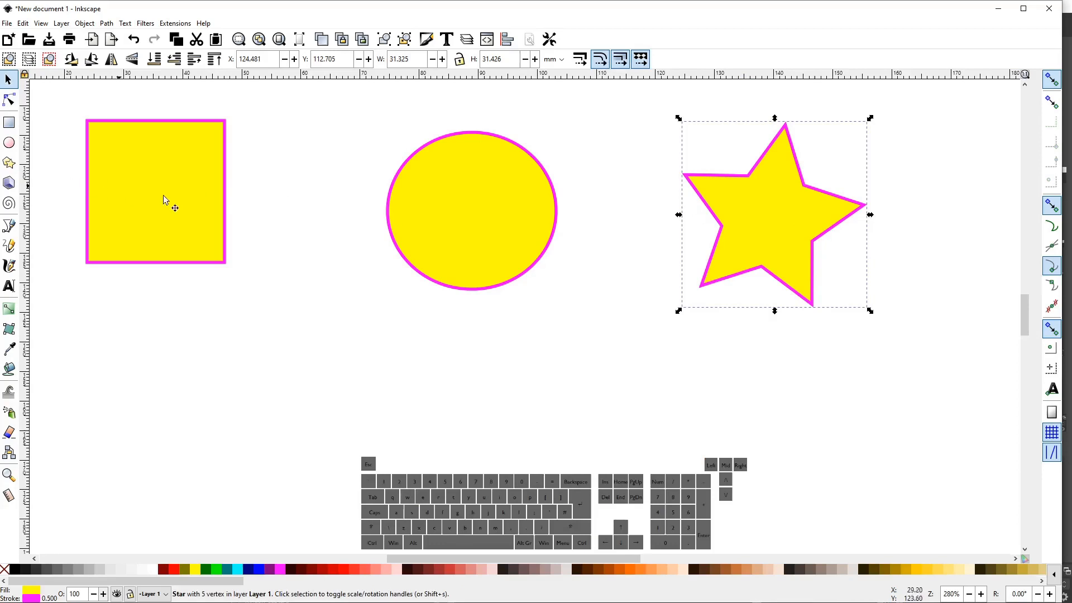
- Select the yellow square and activate the Rectangle tool on it so its size and corner handles can be edited
click(226, 209)
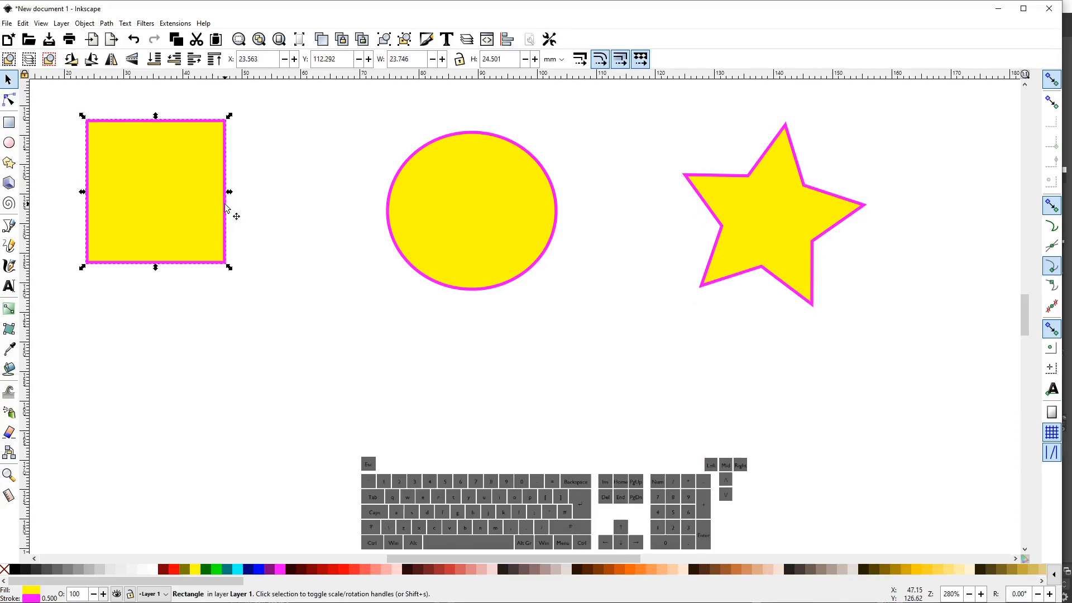
double_click(226, 209)
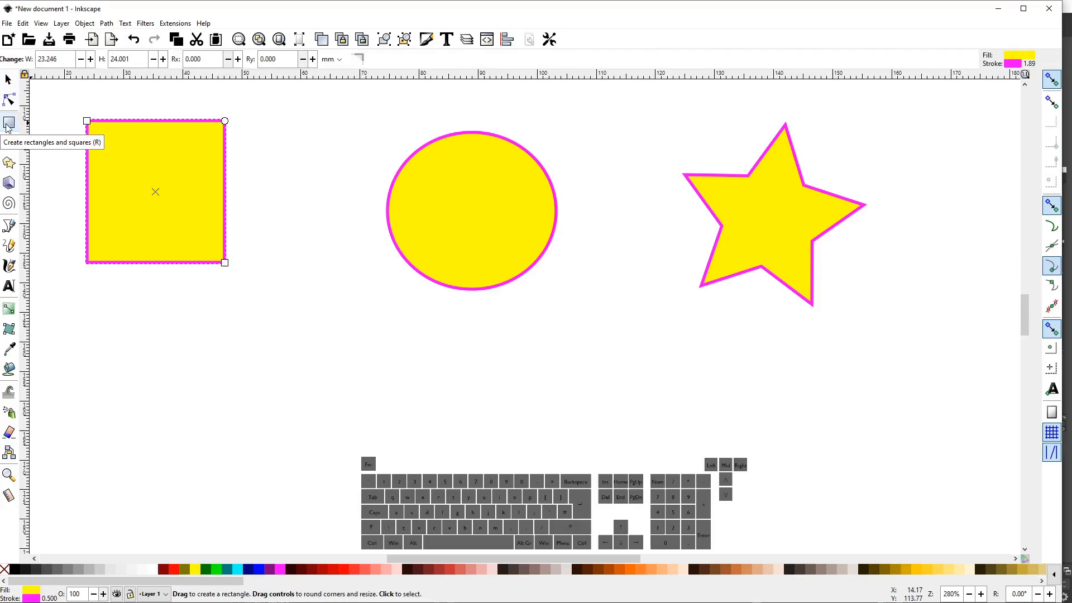
click(8, 79)
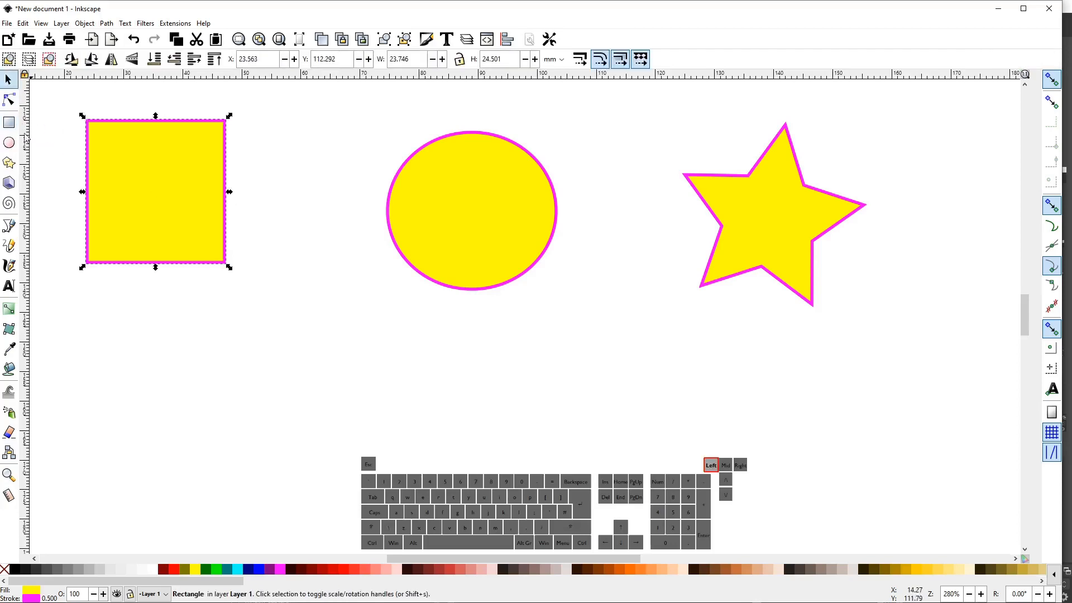
click(9, 122)
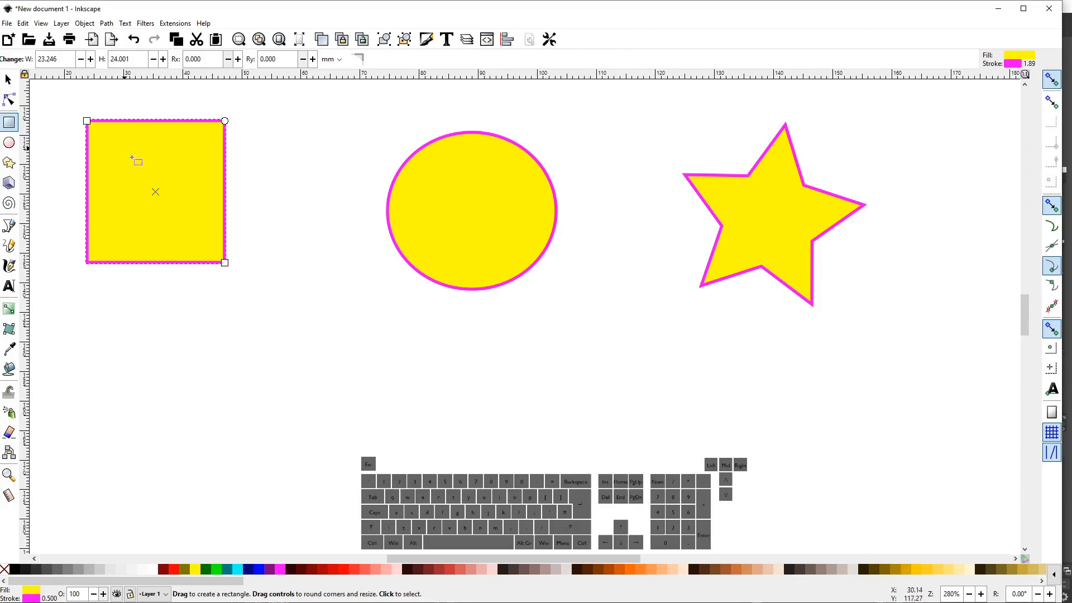
- Draw a rectangle about 29 × 26 mm overlapping the square's lower part and round its corners to a radius of about 4.3 mm
drag(263, 394, 168, 316)
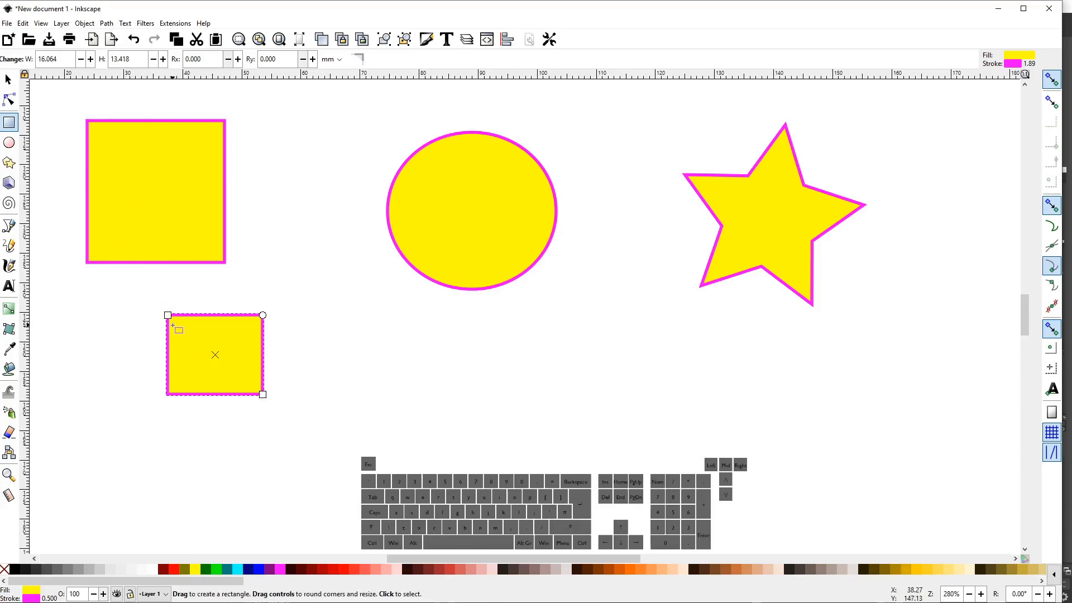
drag(164, 316, 125, 220)
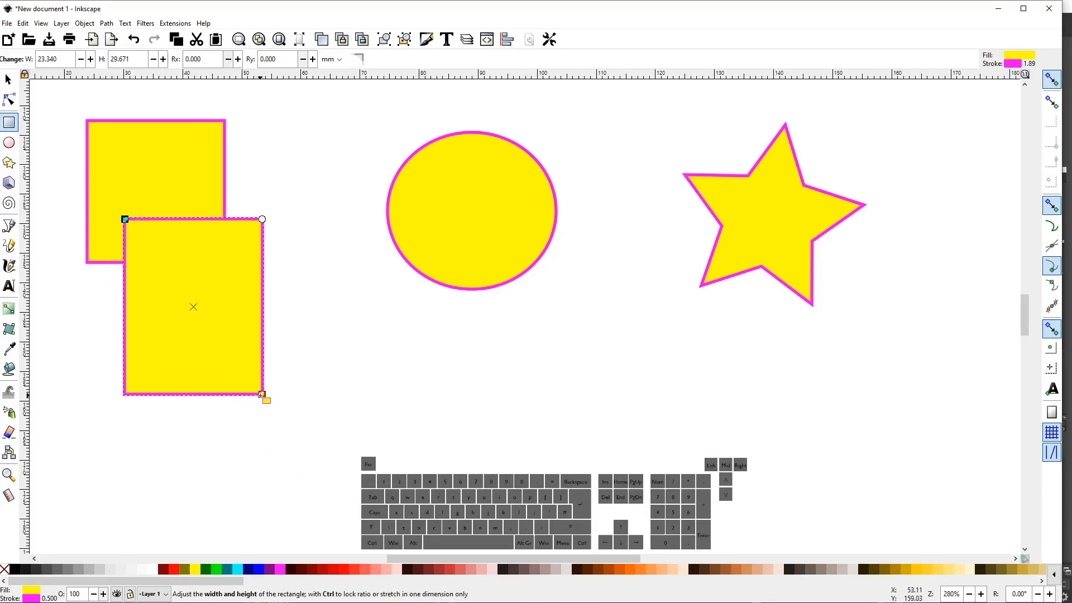
drag(262, 395, 296, 370)
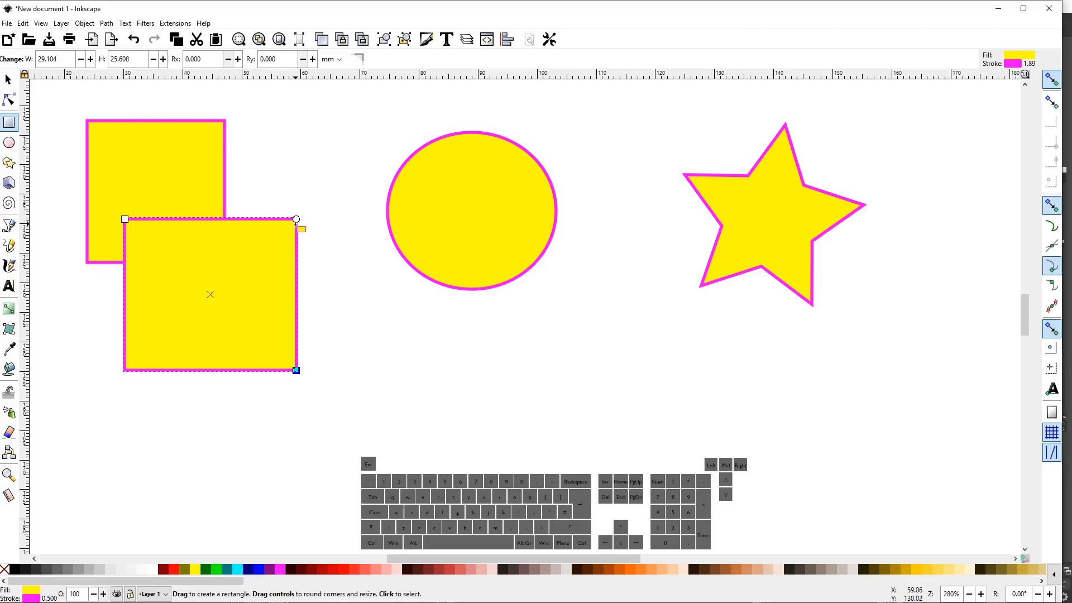
drag(296, 220, 296, 251)
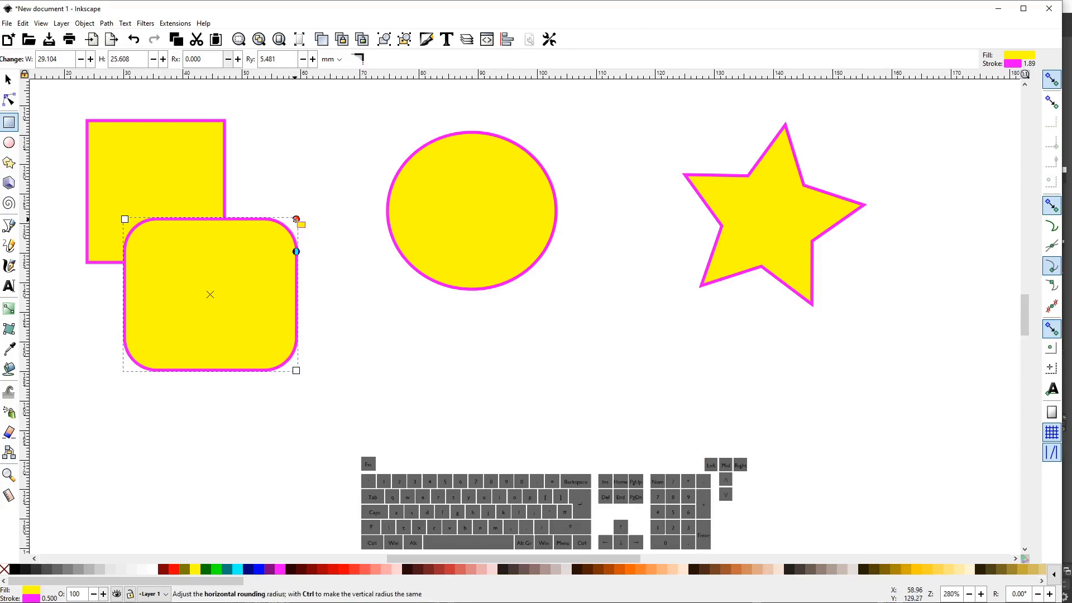
drag(296, 219, 296, 244)
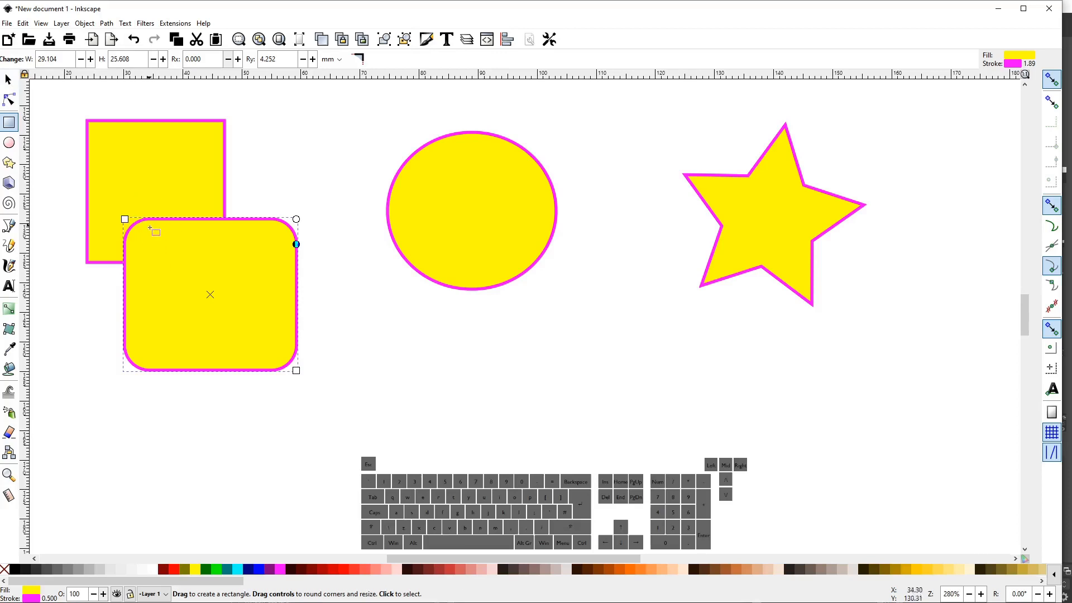
- Draw two more rectangles, about 13 × 6 mm and 25 × 10 mm, over the square and make the larger one's corners sharp
click(268, 146)
drag(267, 146, 193, 110)
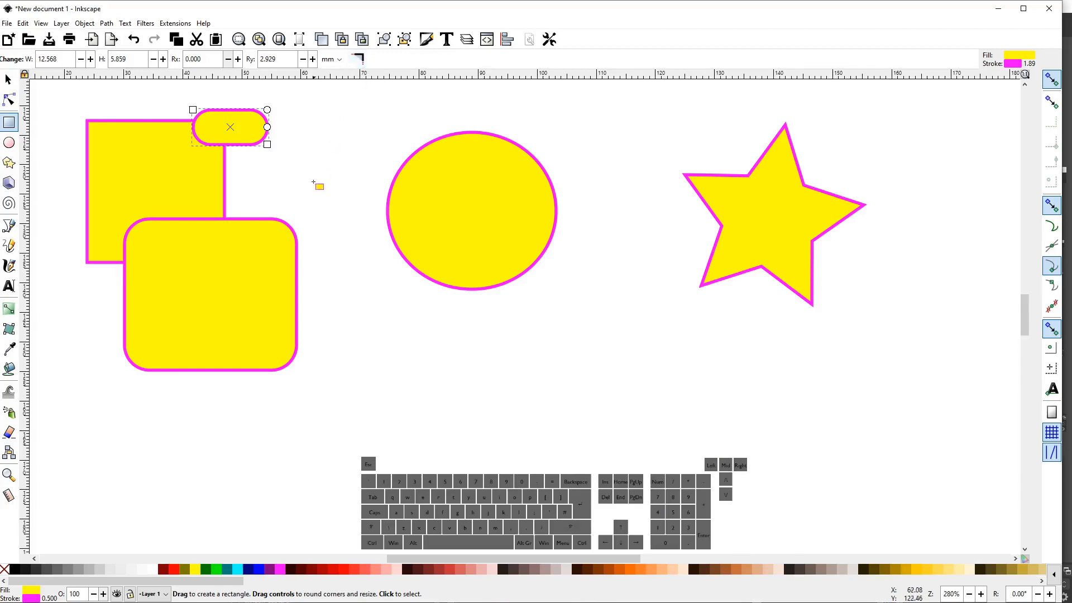
drag(326, 194, 175, 256)
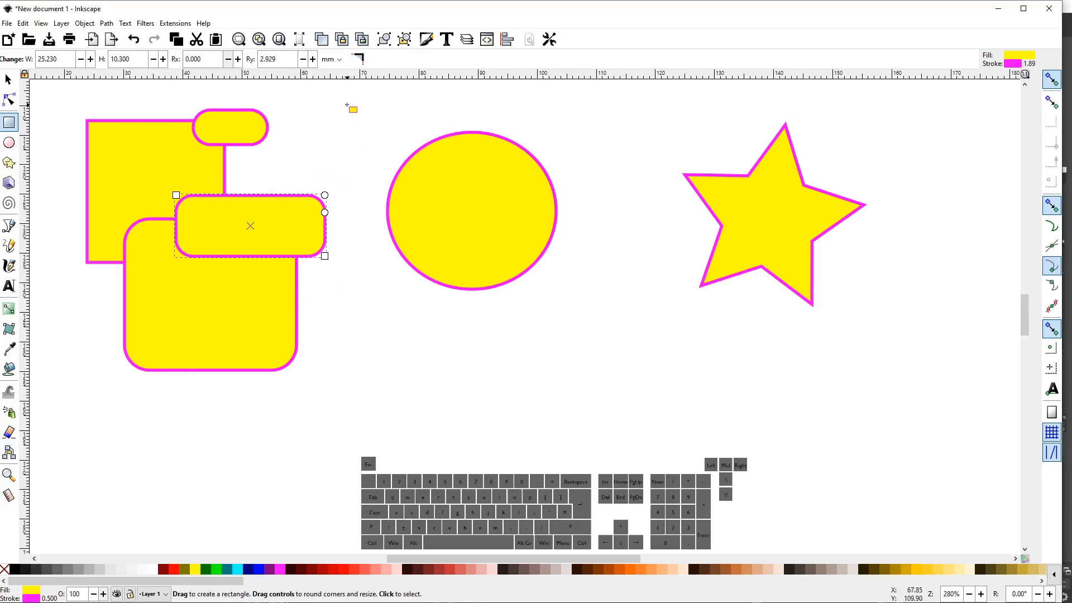
click(358, 62)
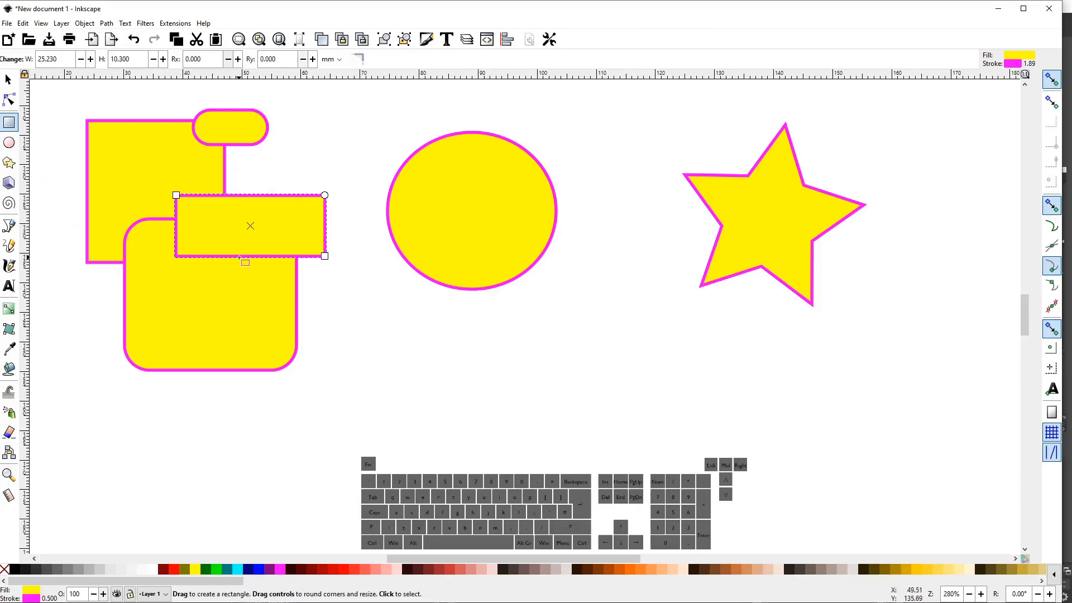
- Reshape the circle into an ellipse with radii of about 13.7 mm horizontally and 14.9 mm vertically
click(9, 144)
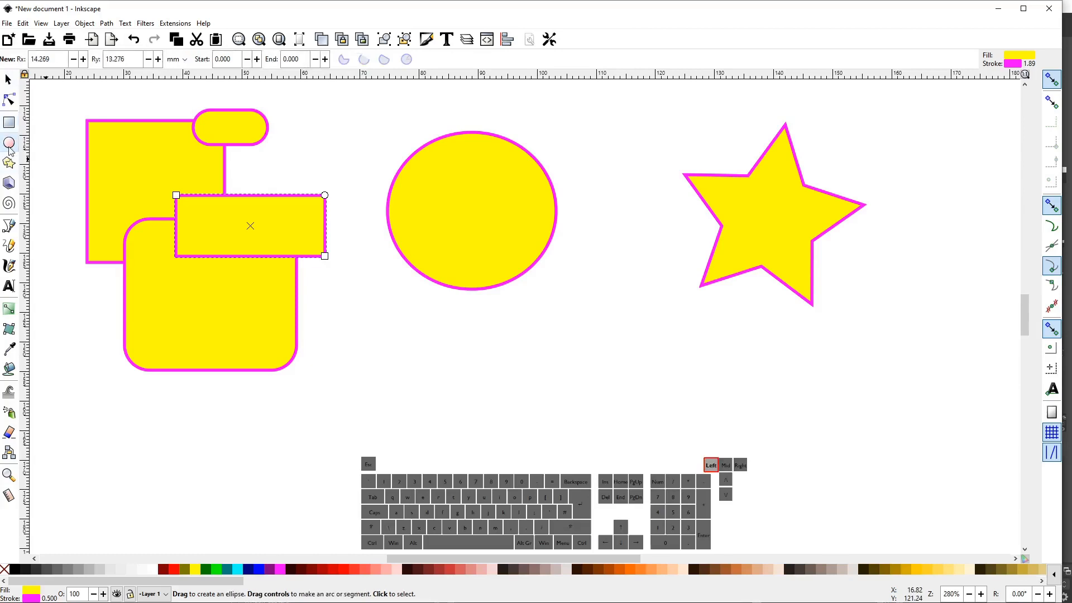
click(458, 134)
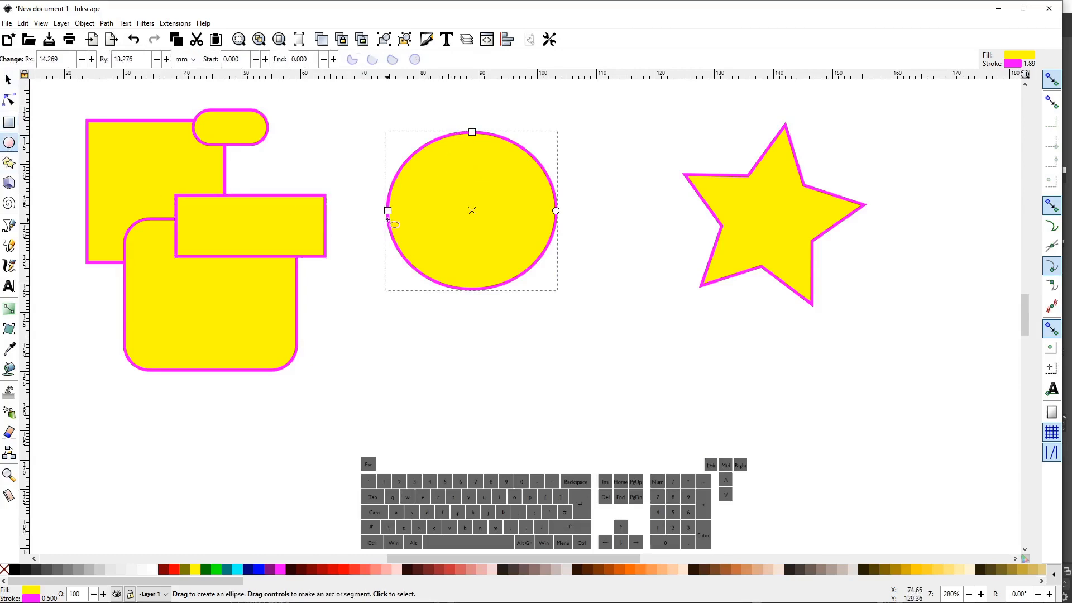
mouse_move(388, 211)
mouse_down()
mouse_move(407, 212)
mouse_move(396, 211)
mouse_up()
mouse_move(473, 132)
mouse_down()
mouse_move(473, 115)
mouse_move(472, 143)
mouse_move(473, 122)
mouse_up()
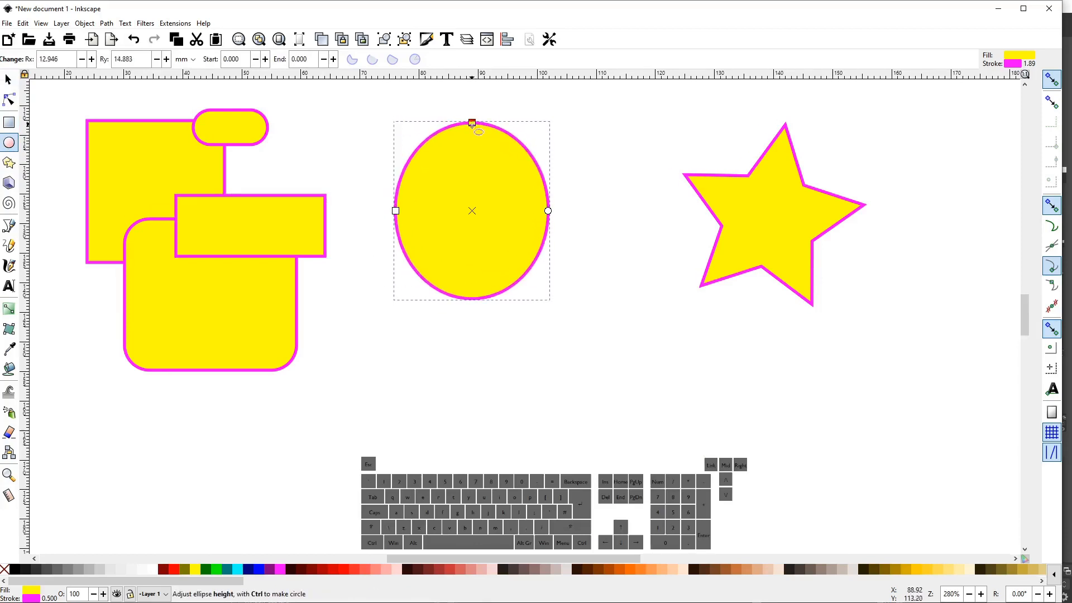
drag(395, 211, 390, 211)
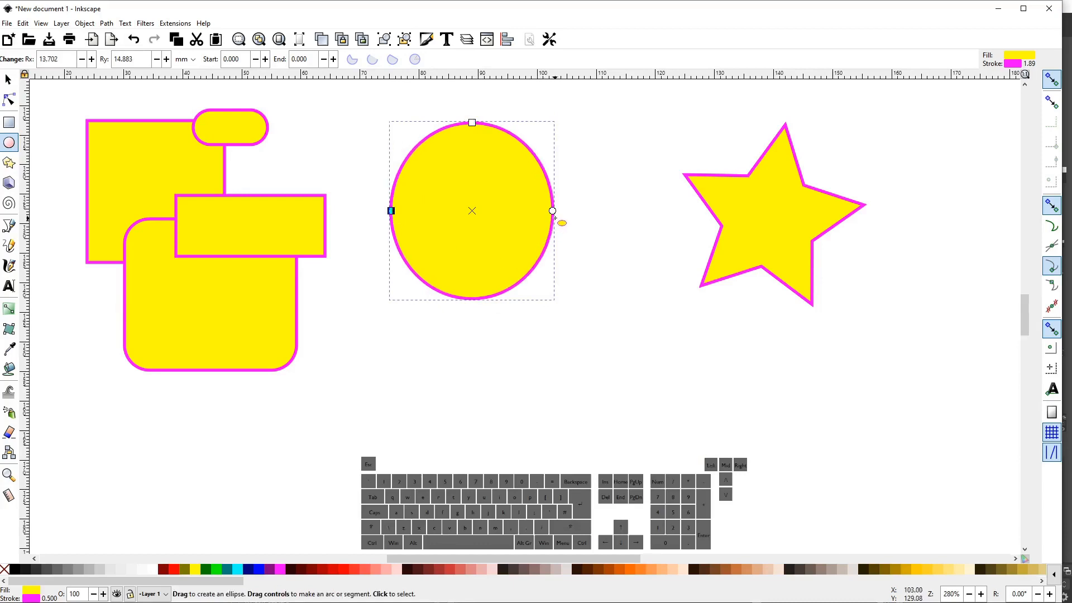
- Open the ellipse into an arc ending at about 220° and restore it to a whole ellipse
drag(552, 211, 425, 173)
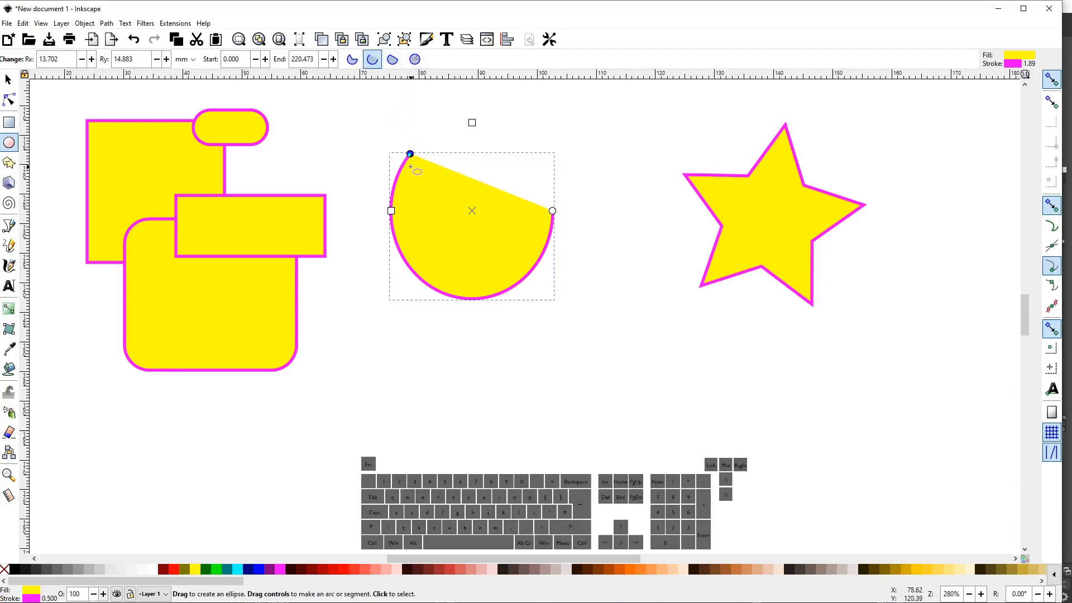
drag(410, 155, 553, 211)
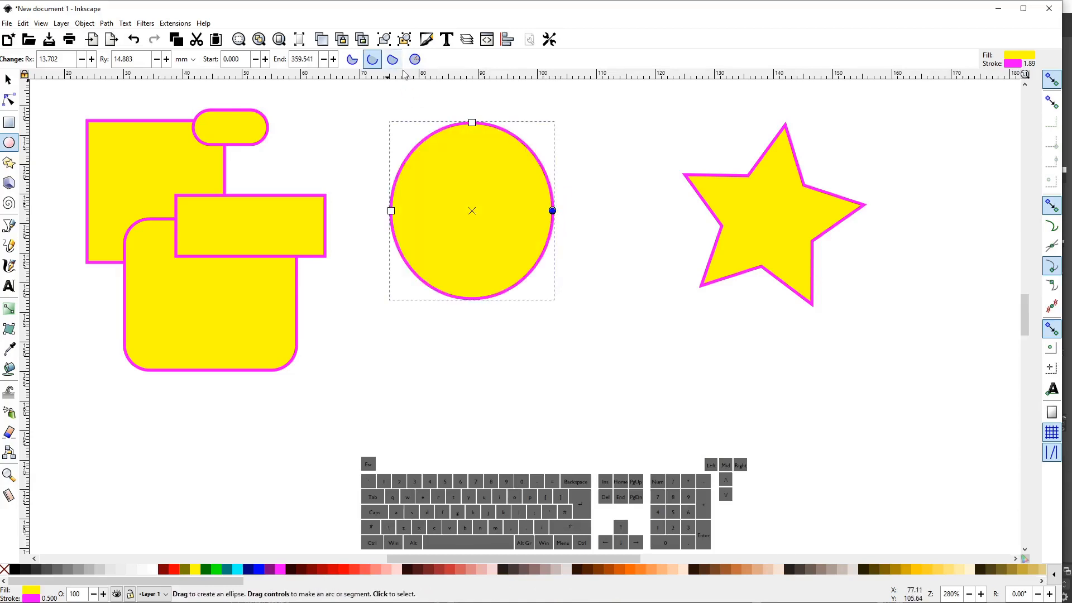
click(415, 59)
click(537, 211)
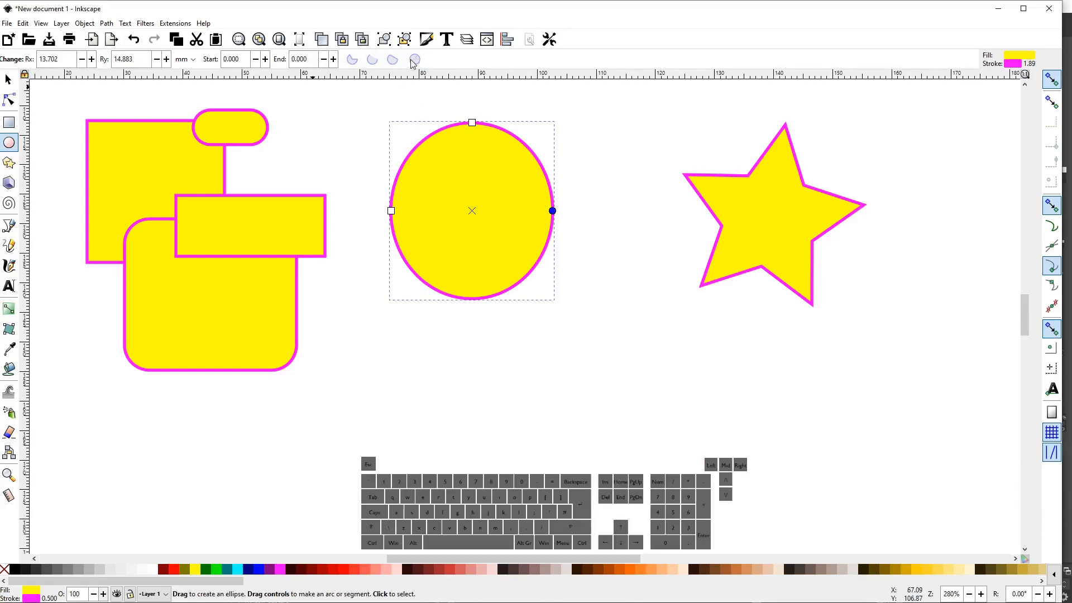
- Open the ellipse again, try it as a slice, and make it an arc from about 59° to 303°
drag(552, 211, 426, 170)
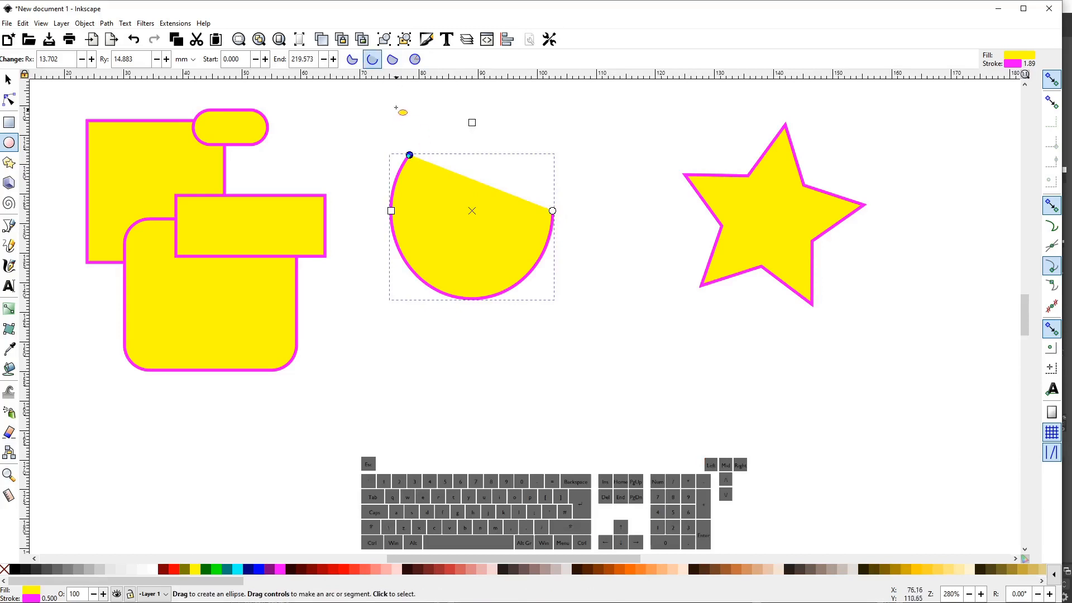
click(352, 60)
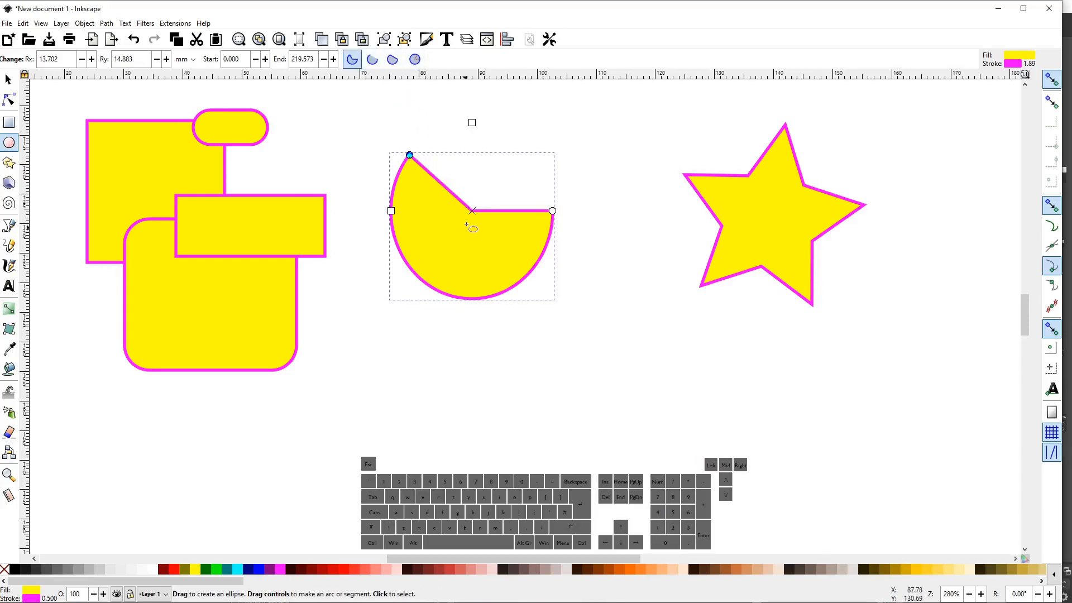
drag(411, 165, 502, 162)
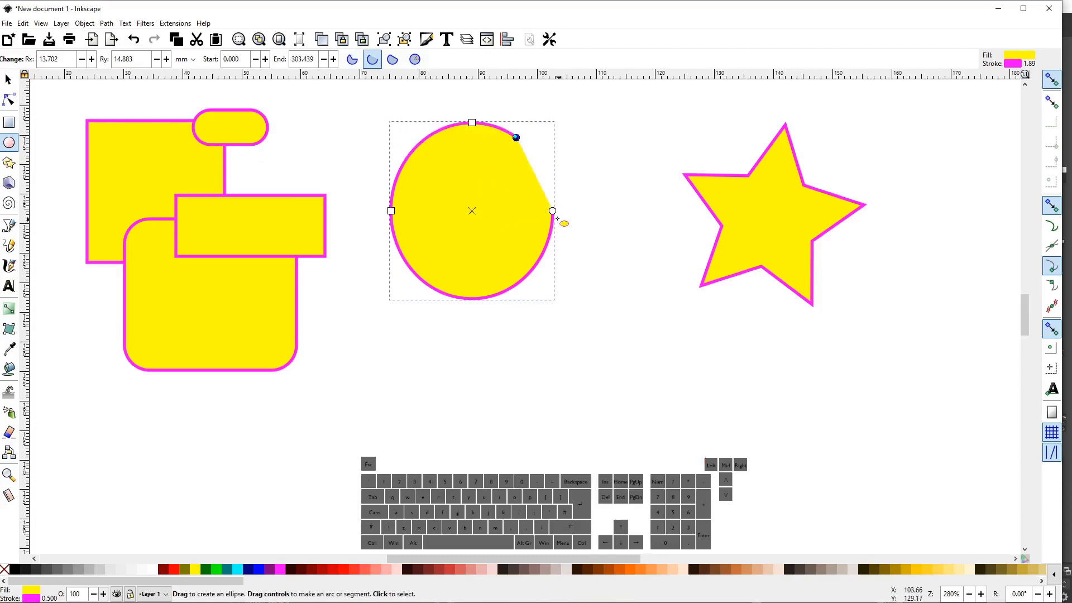
drag(553, 211, 513, 287)
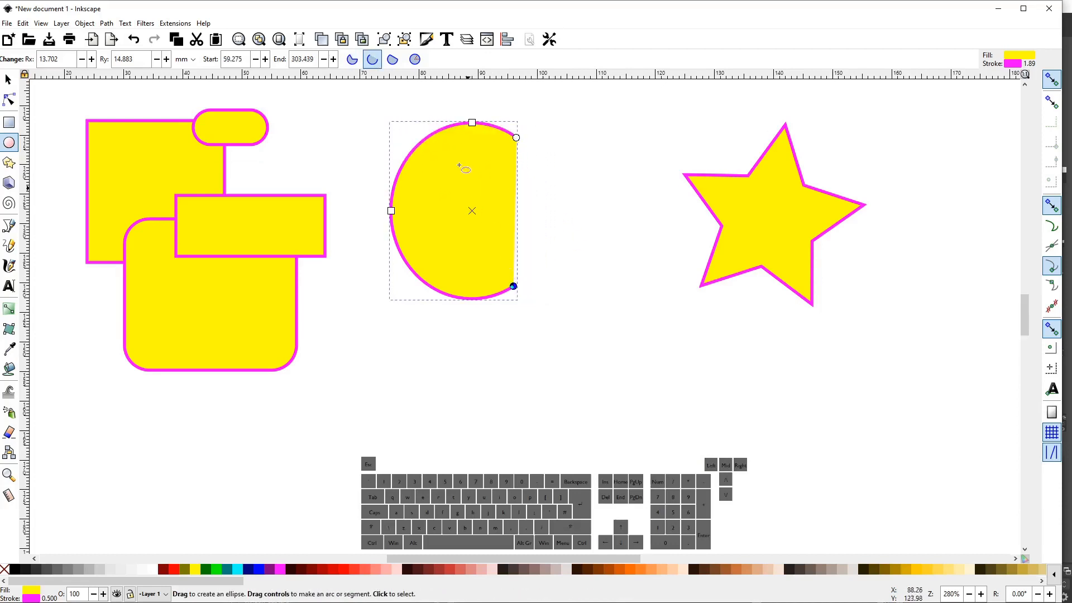
- Switch the opened ellipse through the slice, arc and chord types and restore it to a whole ellipse
click(352, 59)
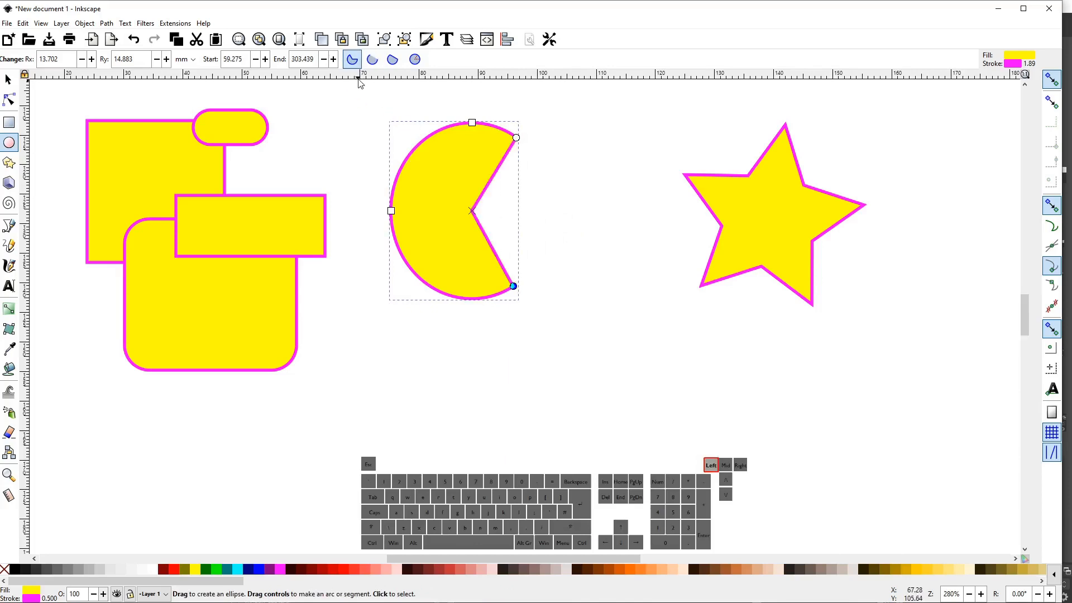
click(372, 59)
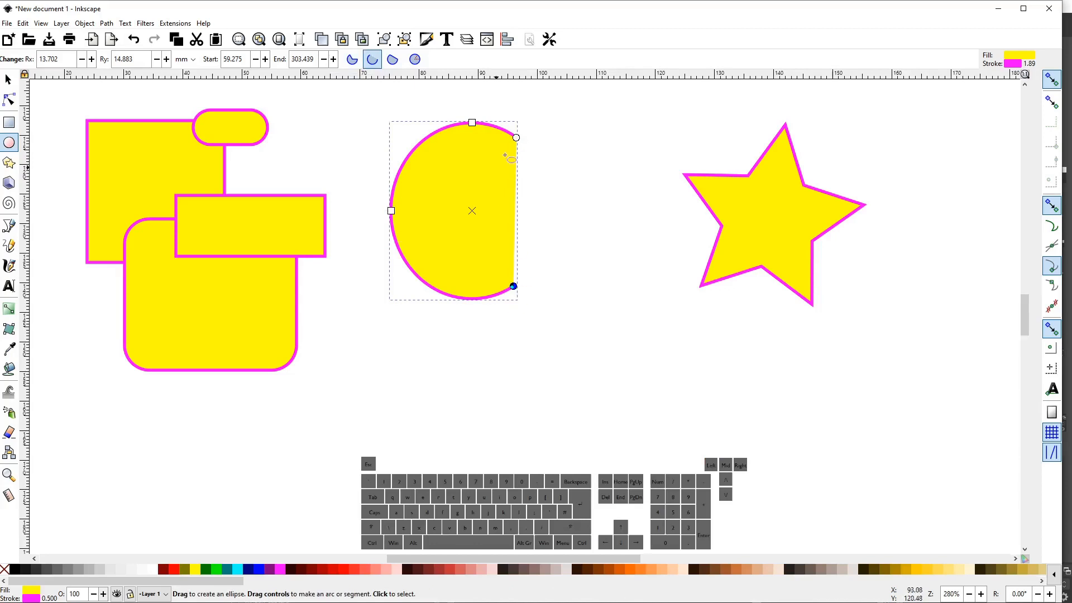
click(393, 60)
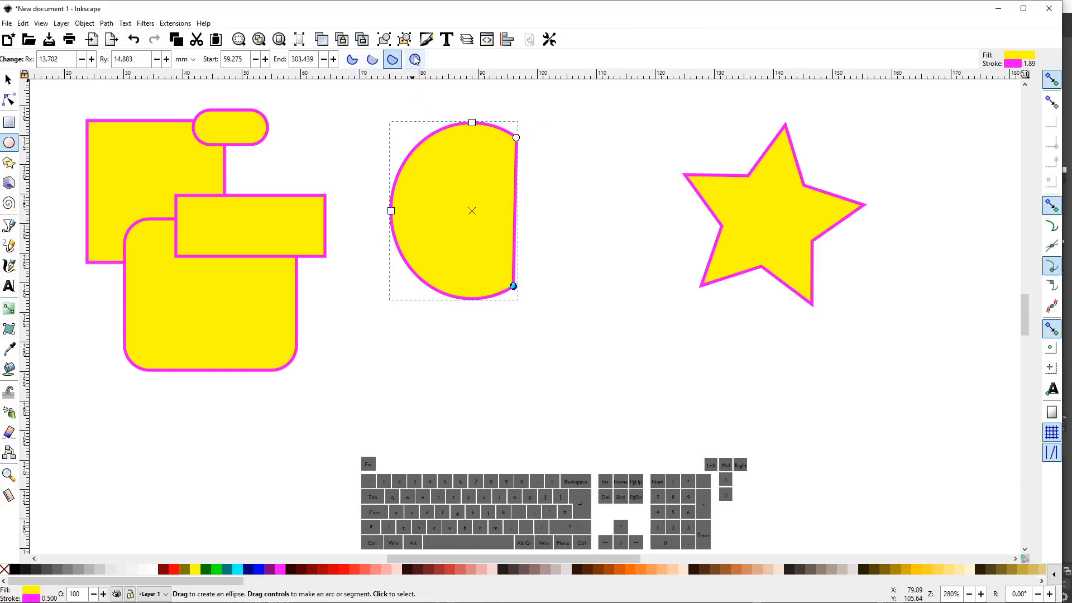
click(415, 60)
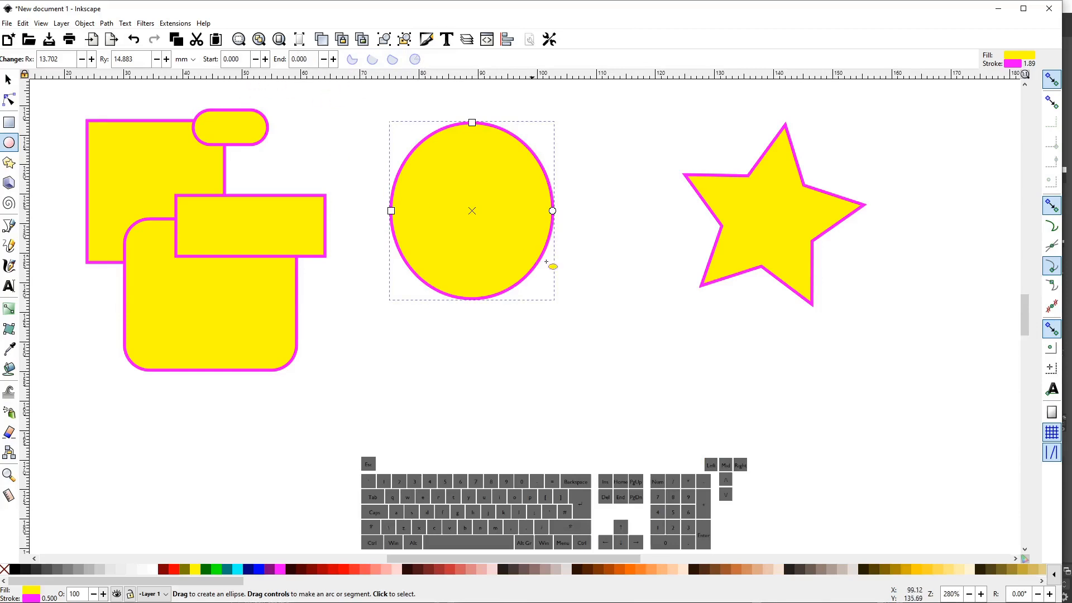
- Turn the ellipse into an open arc starting at about 35° and ending at about 199°
drag(552, 210, 416, 268)
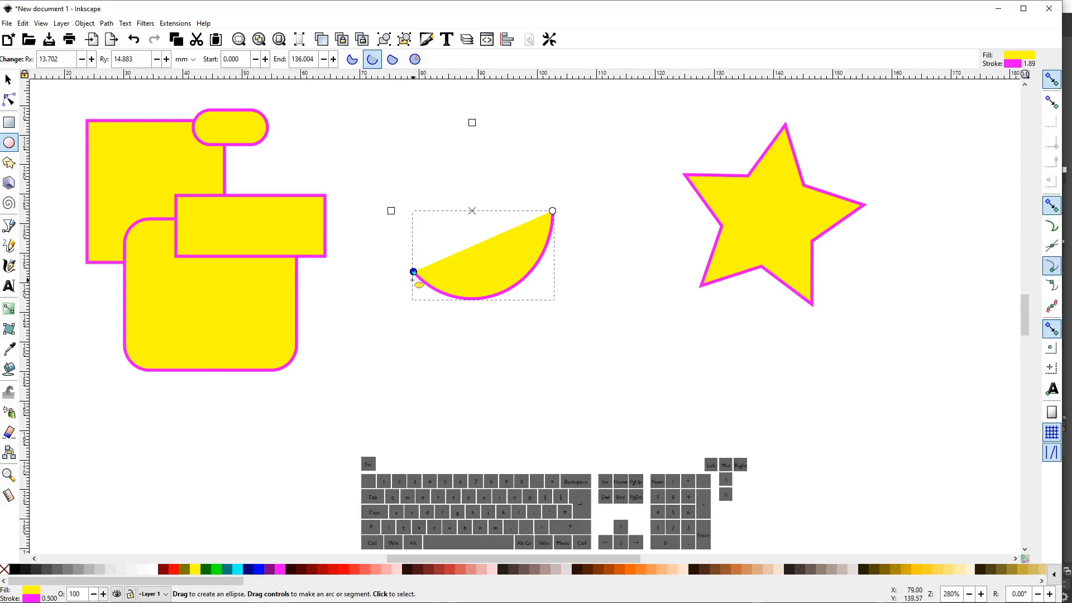
drag(413, 272, 408, 190)
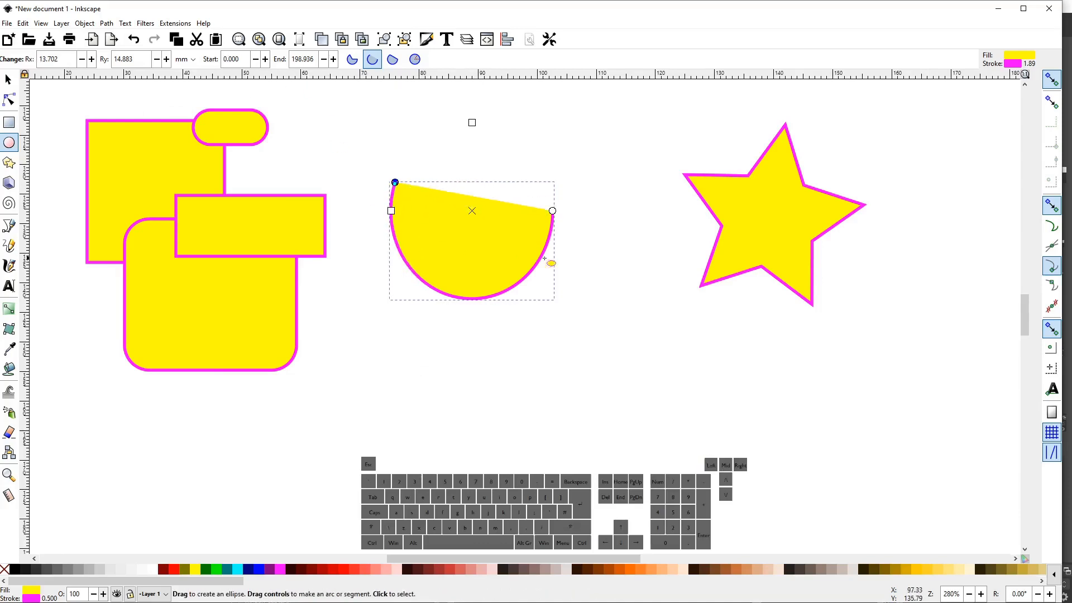
drag(552, 211, 536, 258)
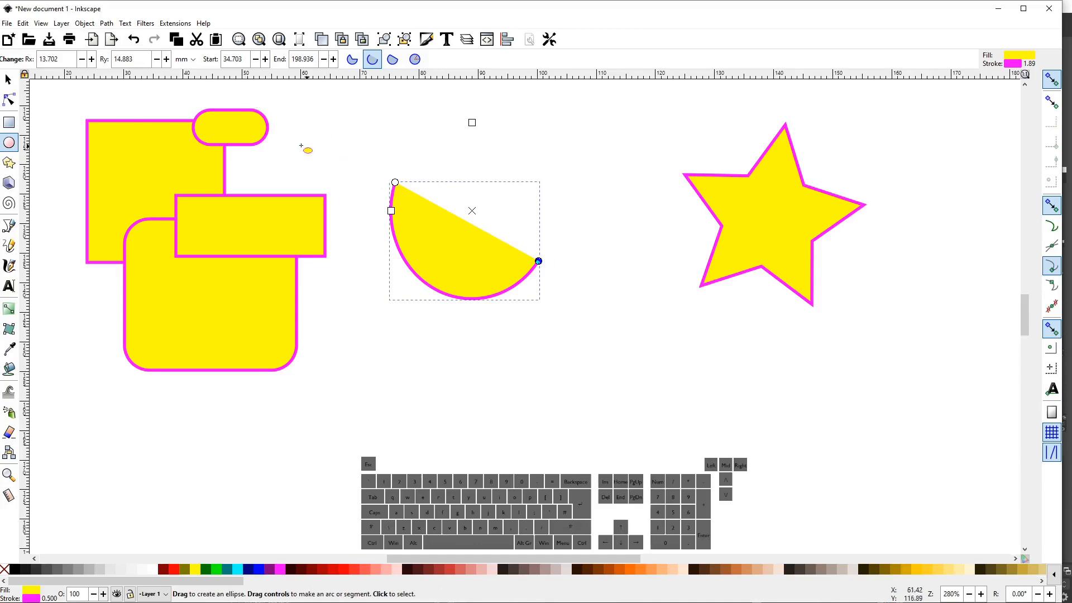
- Reshape the star by its tip and base radii to a spoke ratio of 0.353, then switch it to a polygon and back
click(9, 163)
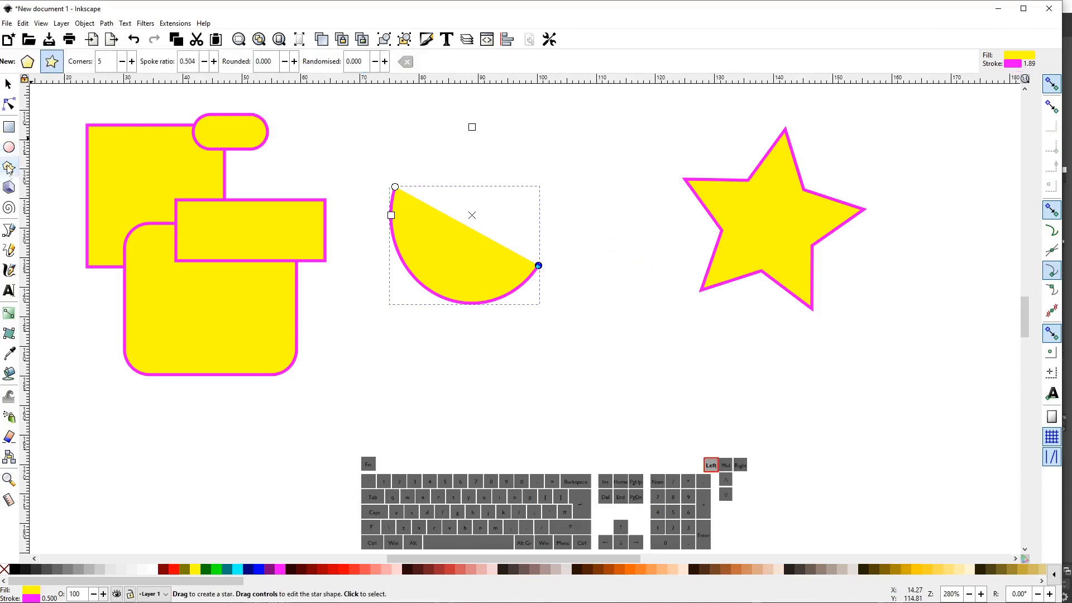
click(712, 215)
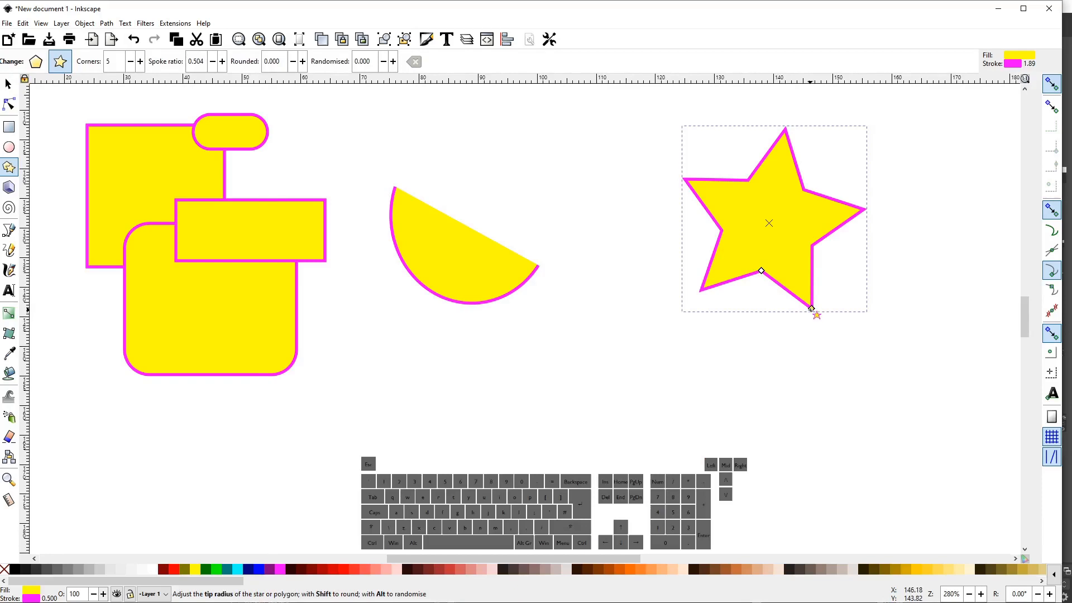
drag(811, 308, 784, 258)
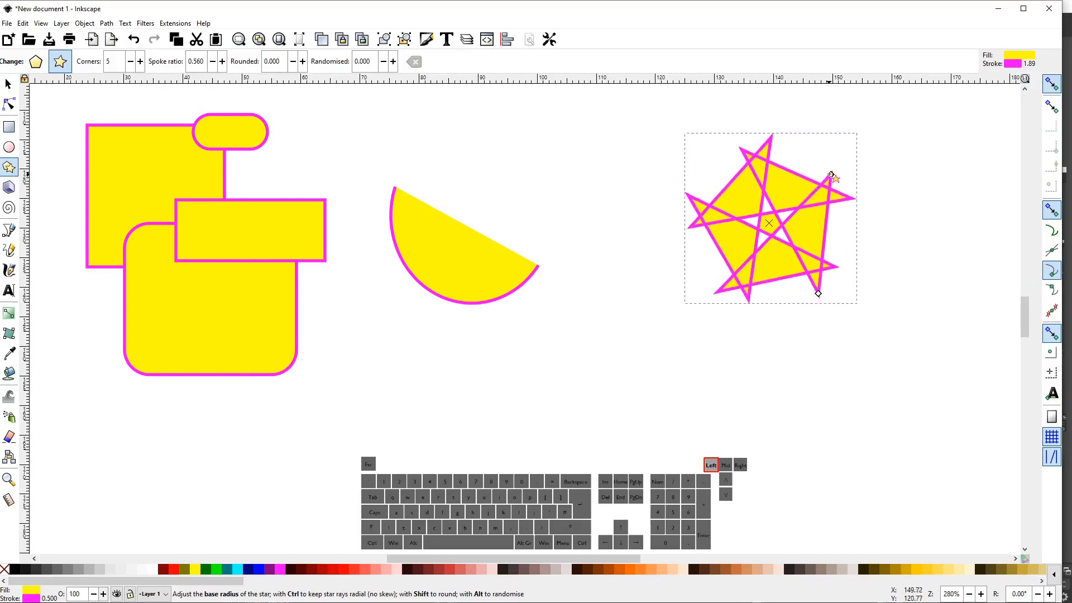
drag(832, 176, 768, 255)
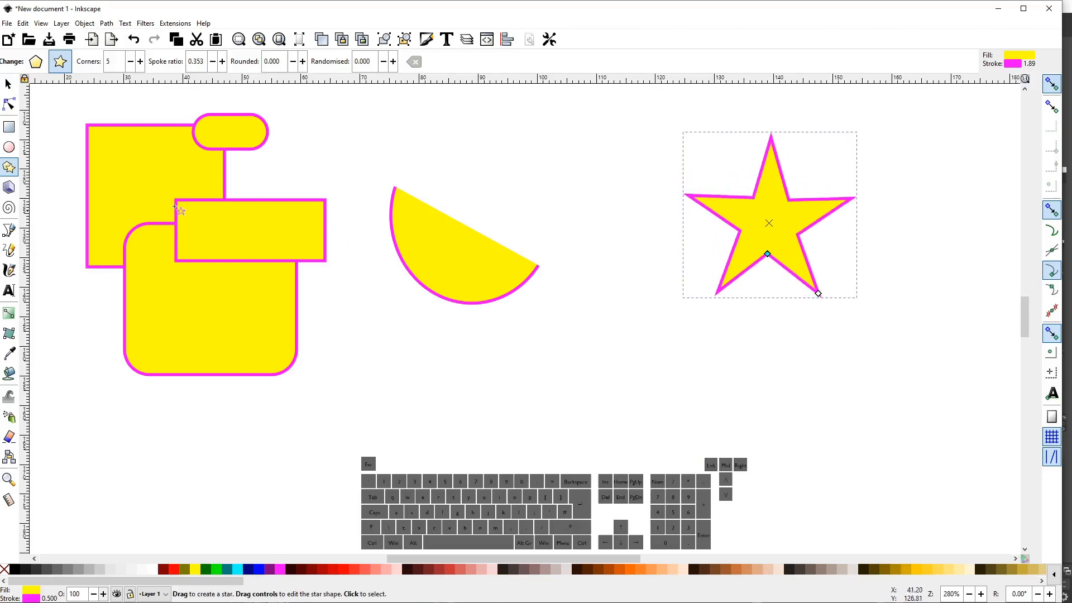
click(35, 62)
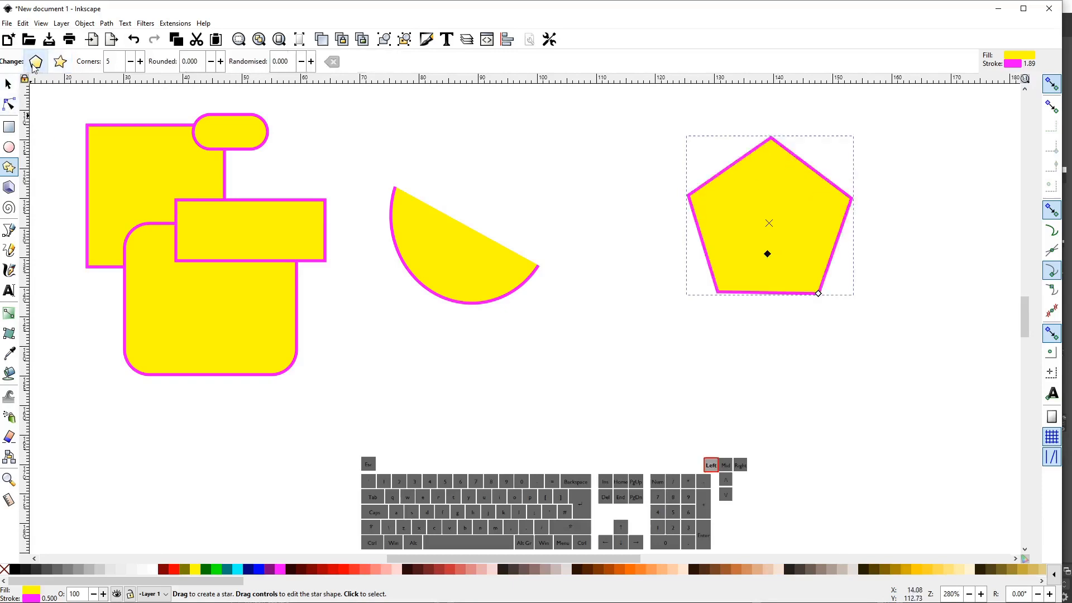
click(59, 63)
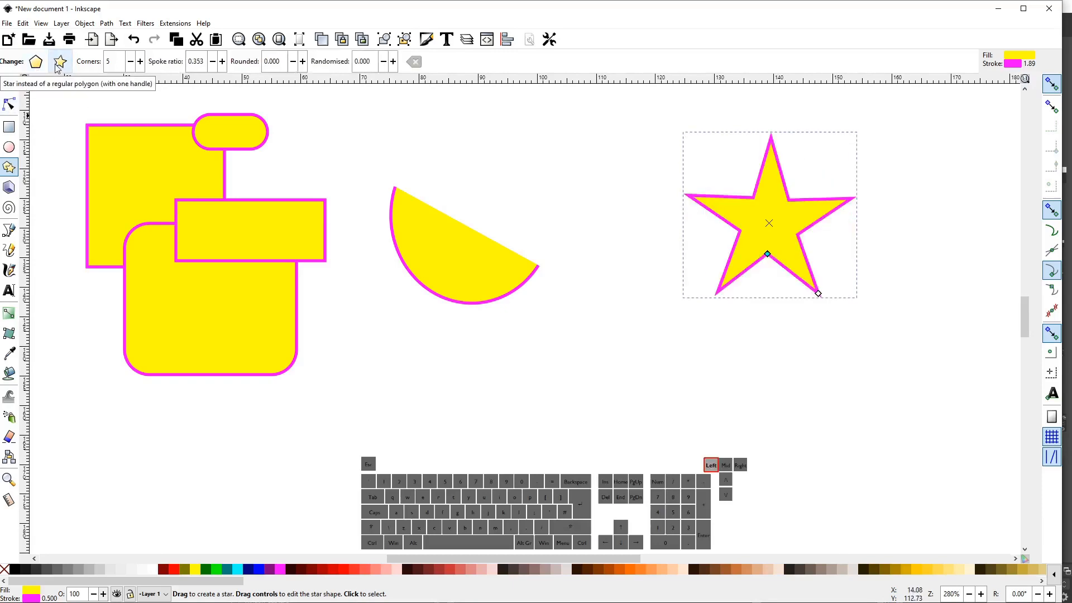
- Set the star's corner count to 10 and raise it one at a time to 14
click(117, 62)
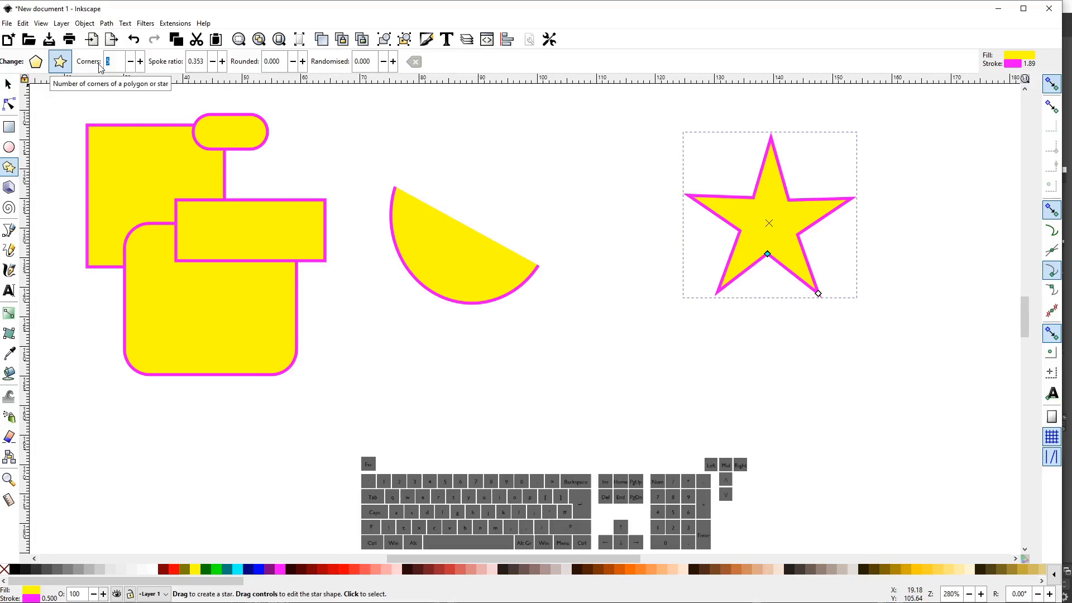
text(10)
key(Return)
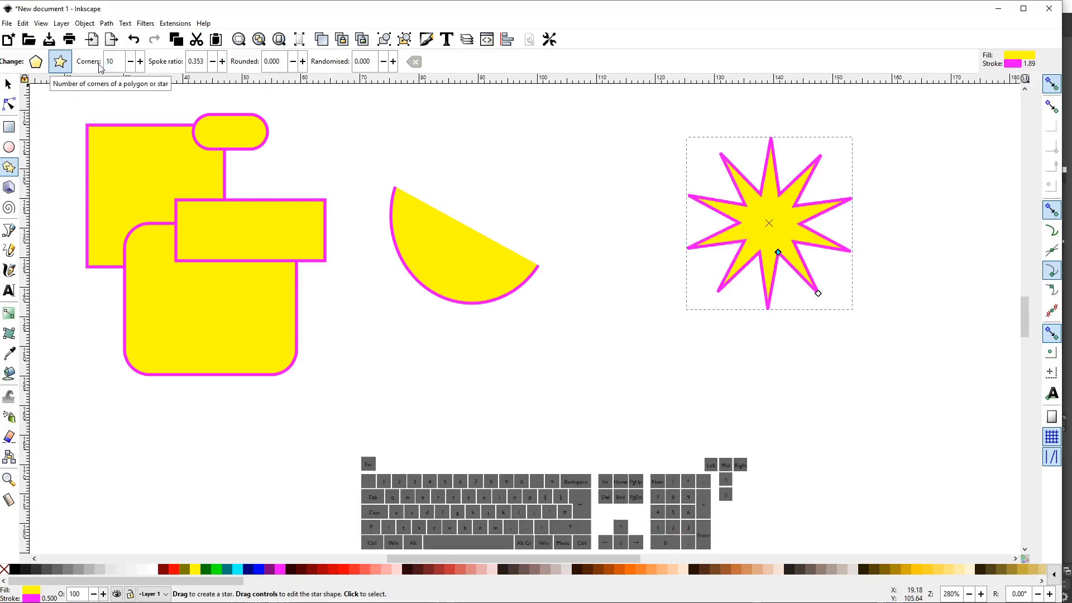
click(140, 61)
click(140, 62)
click(141, 61)
click(140, 62)
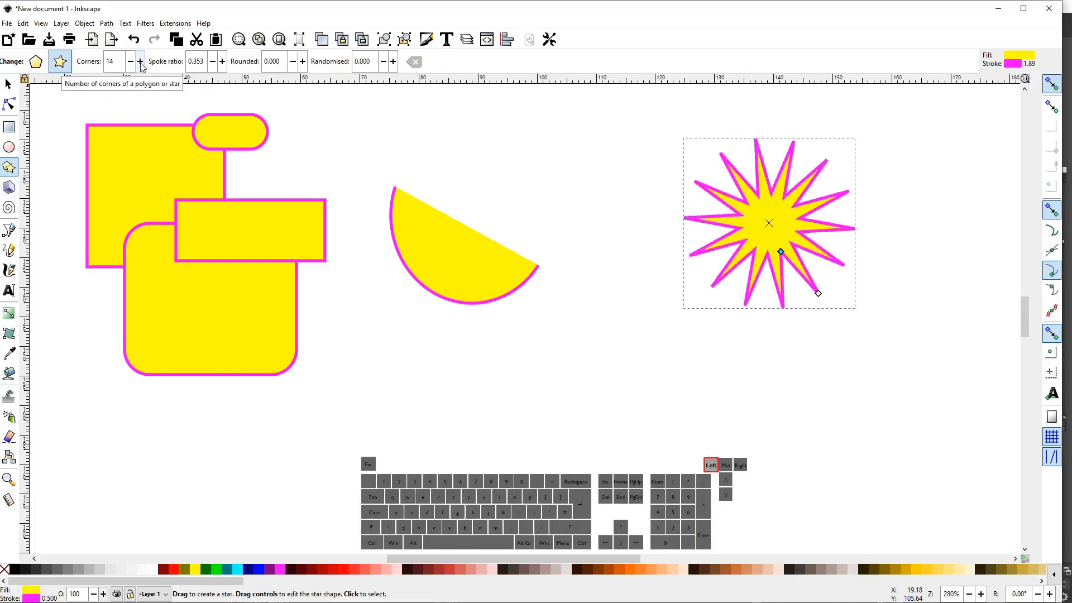
- Vary the star's corner count in single increments, lowering it to 12 and ending at 13
click(110, 61)
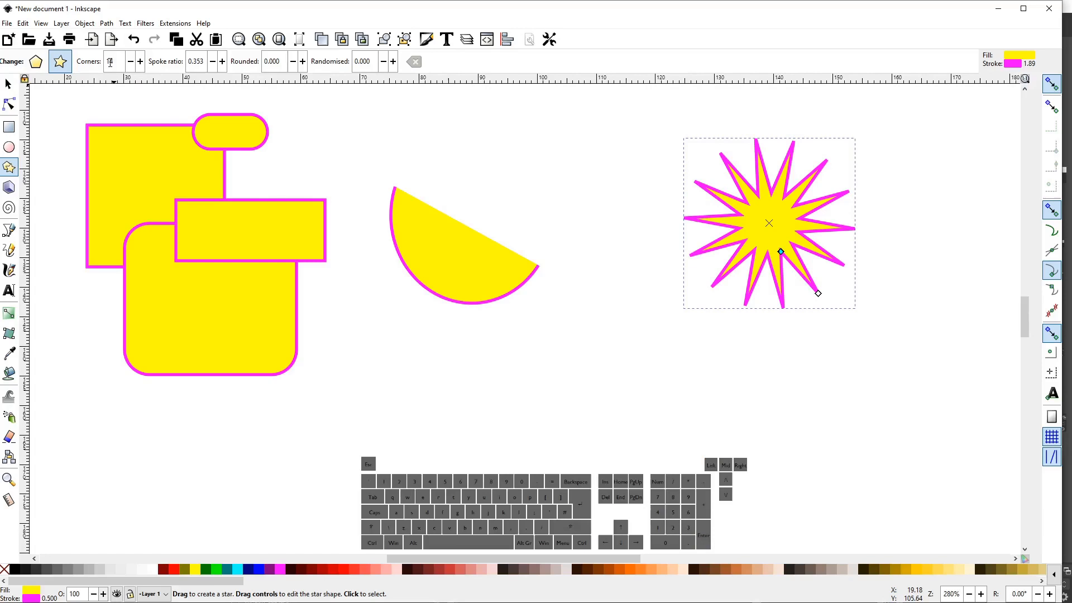
scroll(110, 63, up, 2)
scroll(110, 62, down, 1)
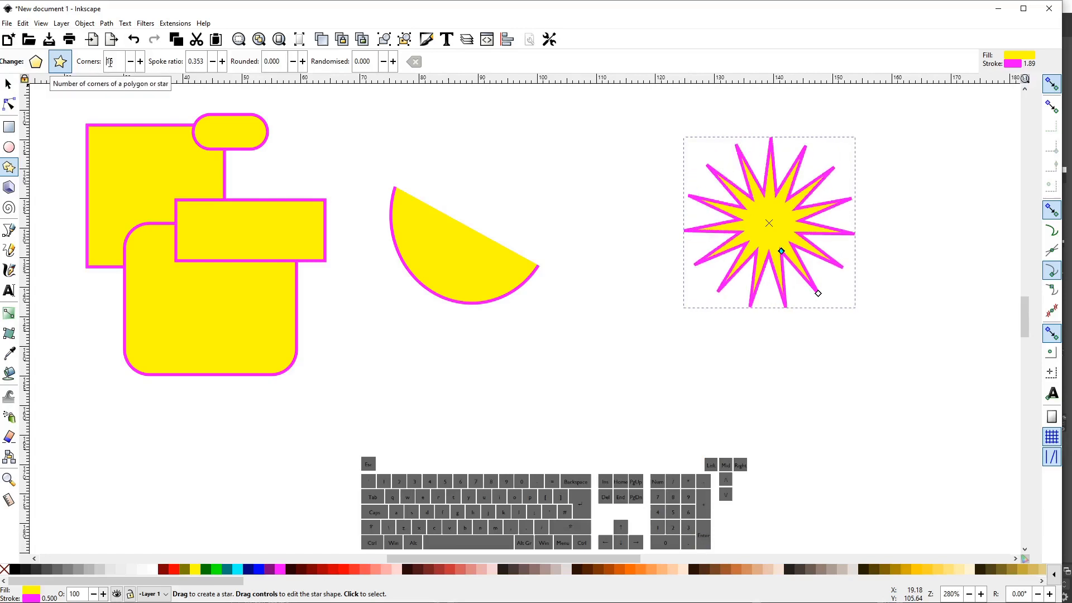
scroll(110, 62, down, 1)
scroll(110, 63, down, 3)
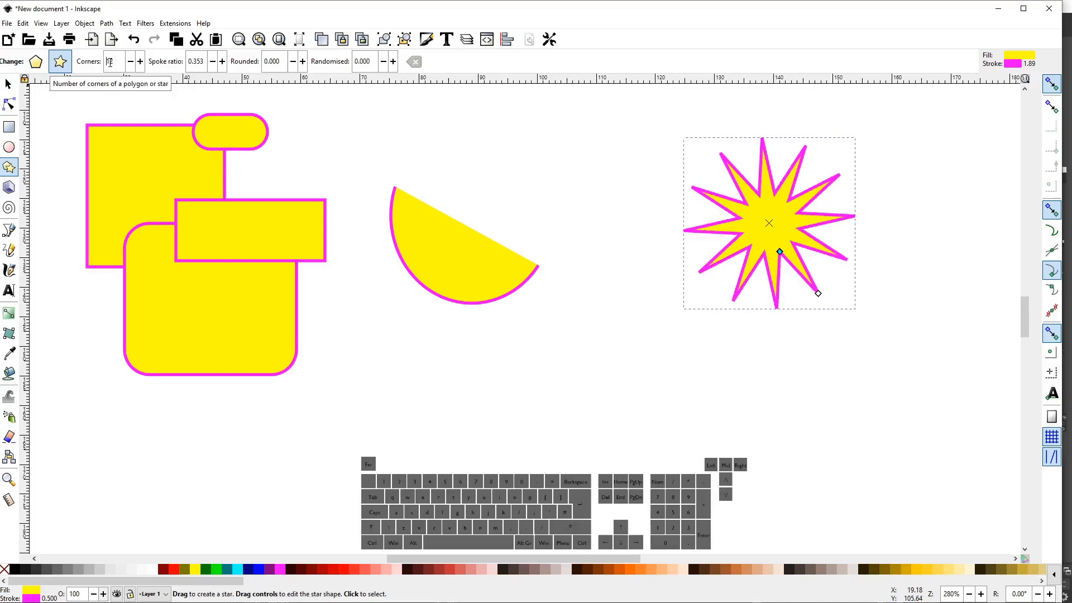
scroll(110, 63, up, 1)
scroll(110, 62, up, 1)
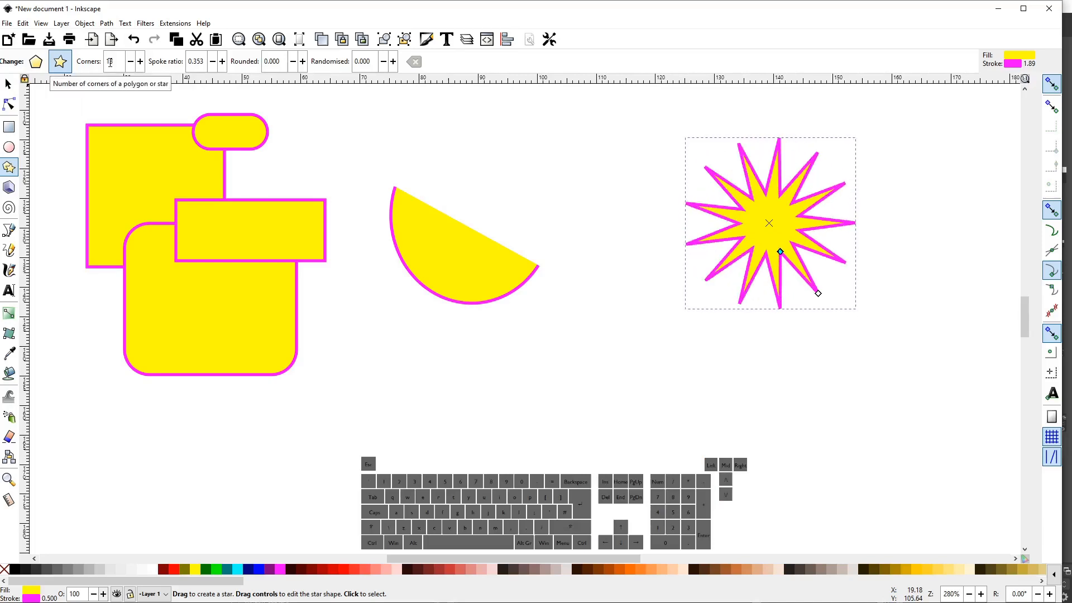
- Raise the star's corner count in large increments and reduce it the same way to 8
key(ctrl)
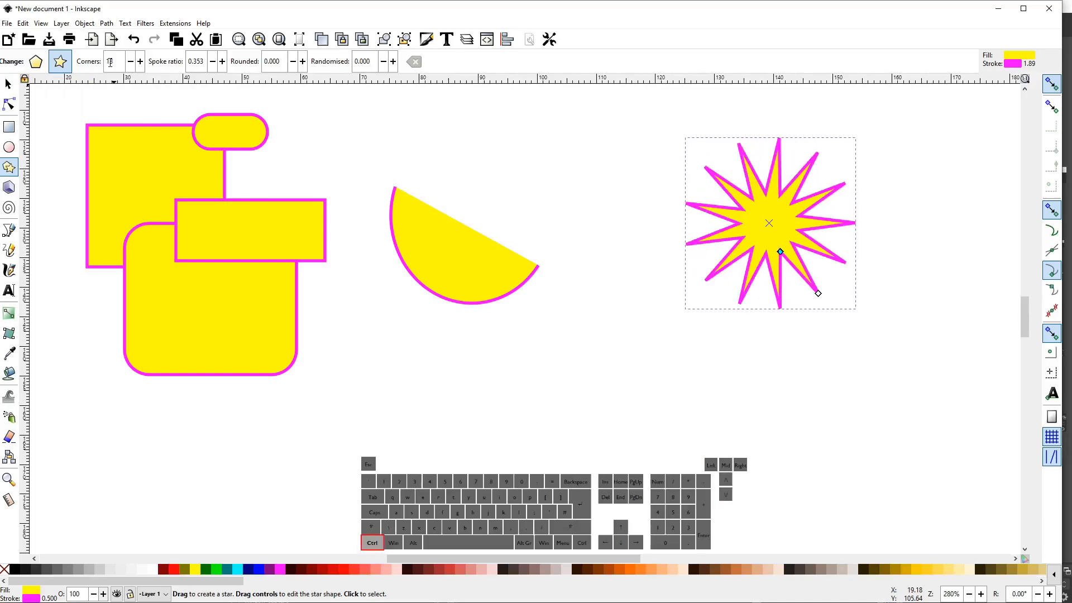
scroll(110, 63, up, 5)
scroll(110, 62, down, 15)
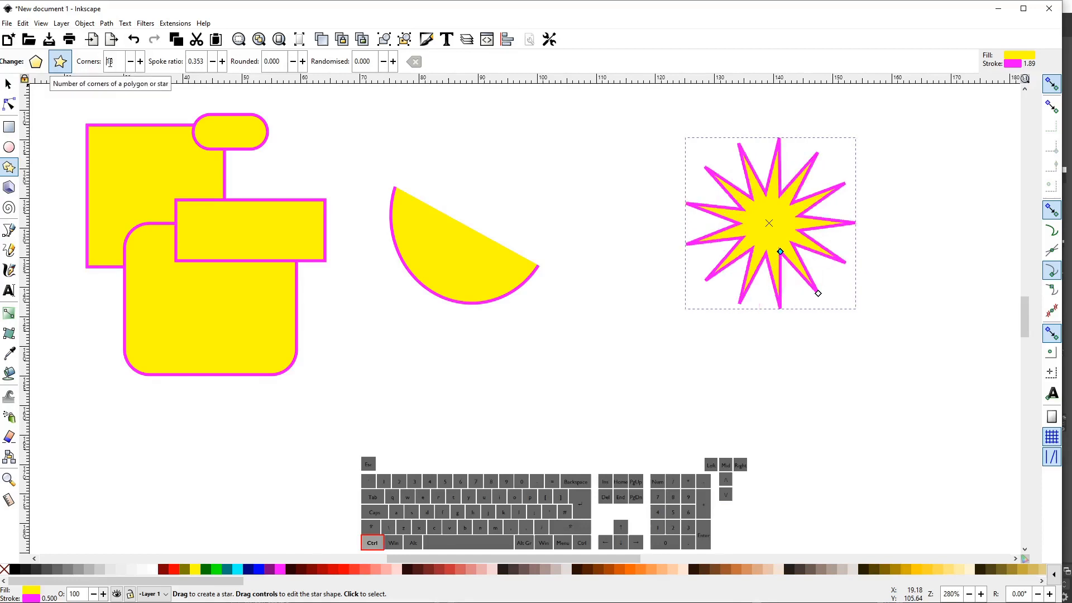
scroll(110, 63, up, 15)
scroll(110, 62, up, 20)
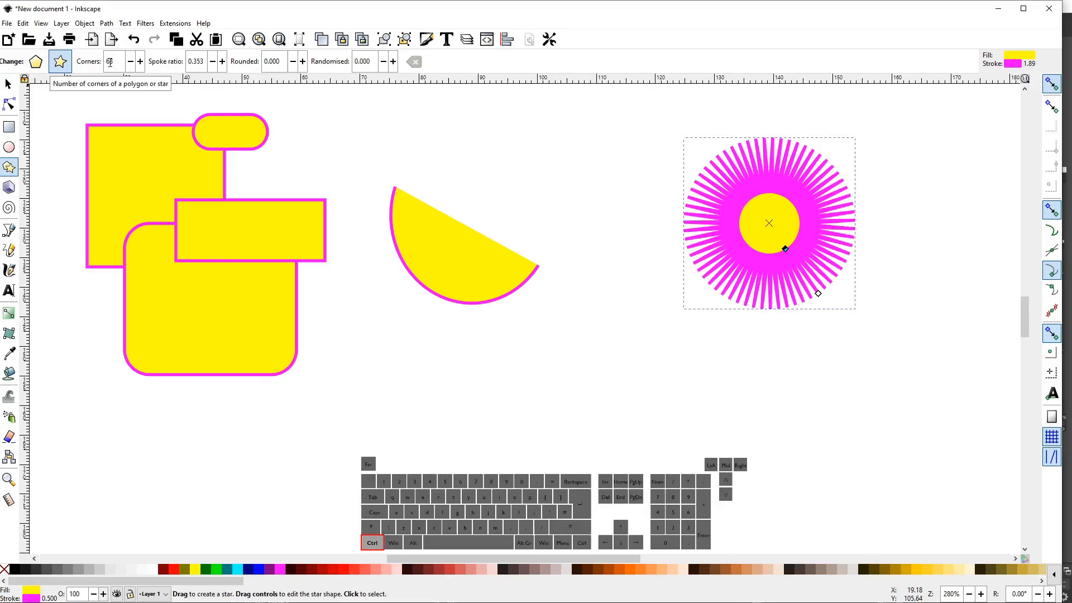
scroll(110, 62, down, 10)
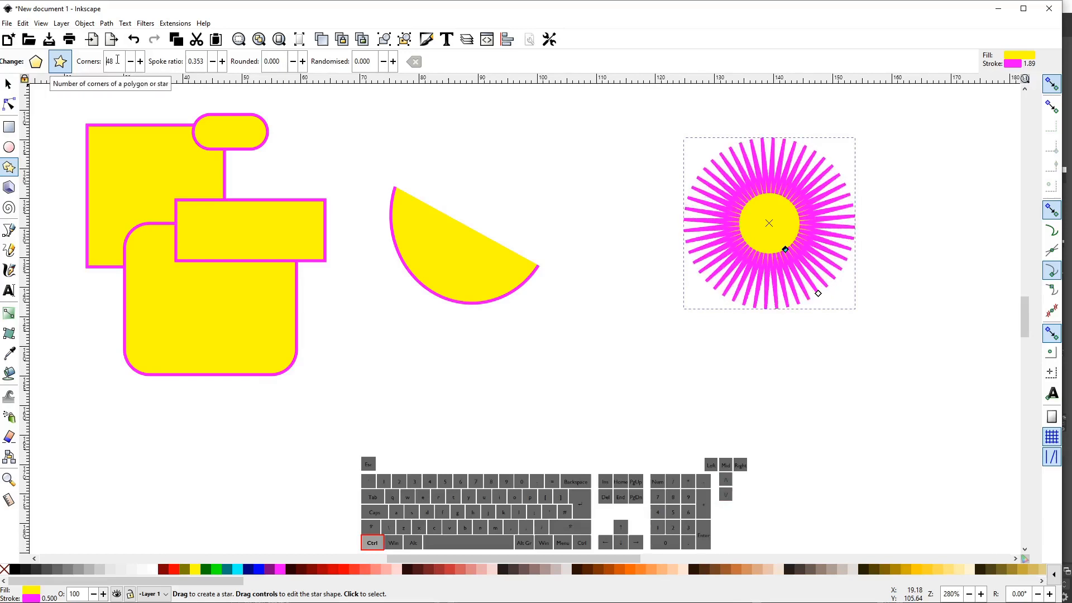
scroll(118, 60, down, 20)
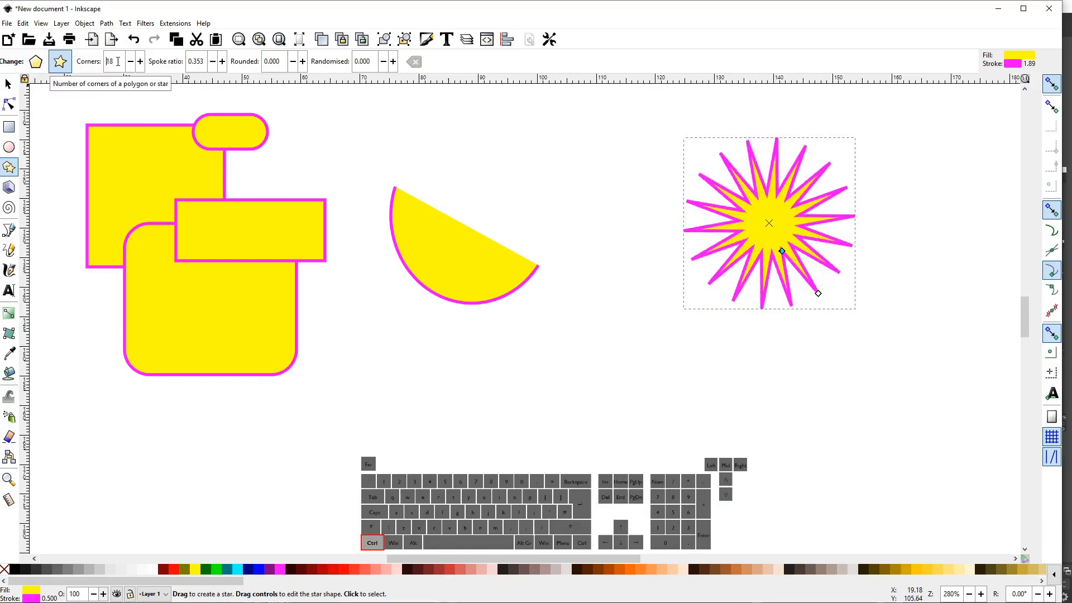
scroll(118, 62, down, 10)
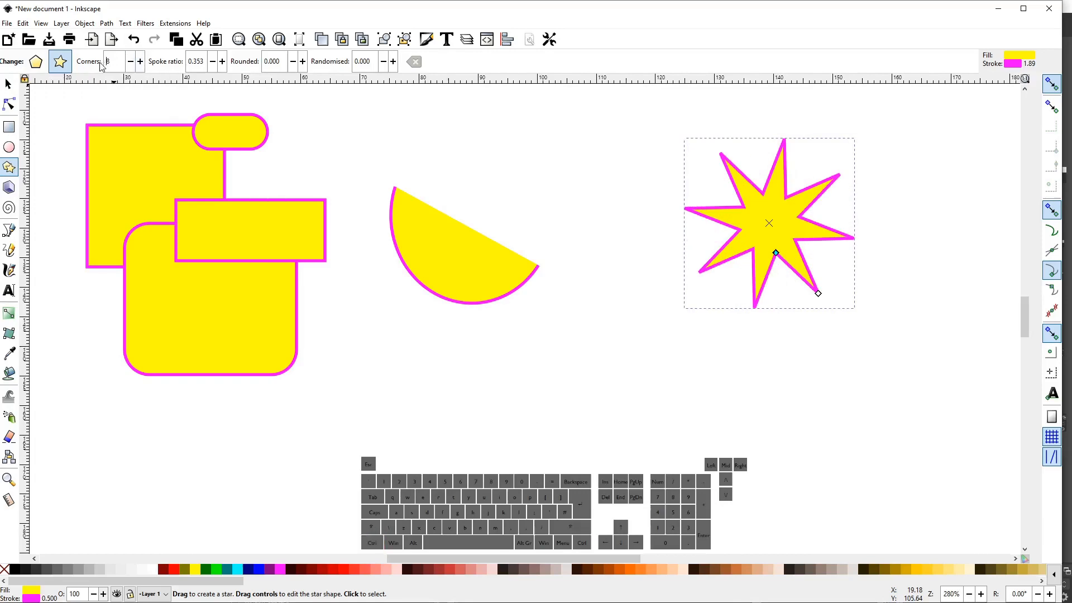
click(115, 61)
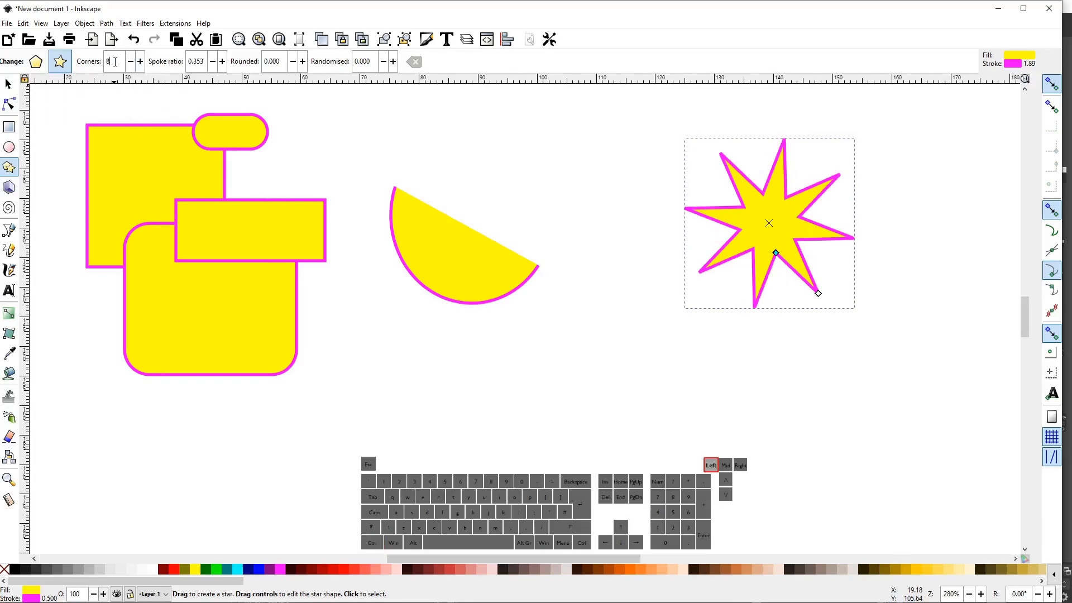
- Increase the eight-pointed star's spoke ratio to 0.753
click(199, 63)
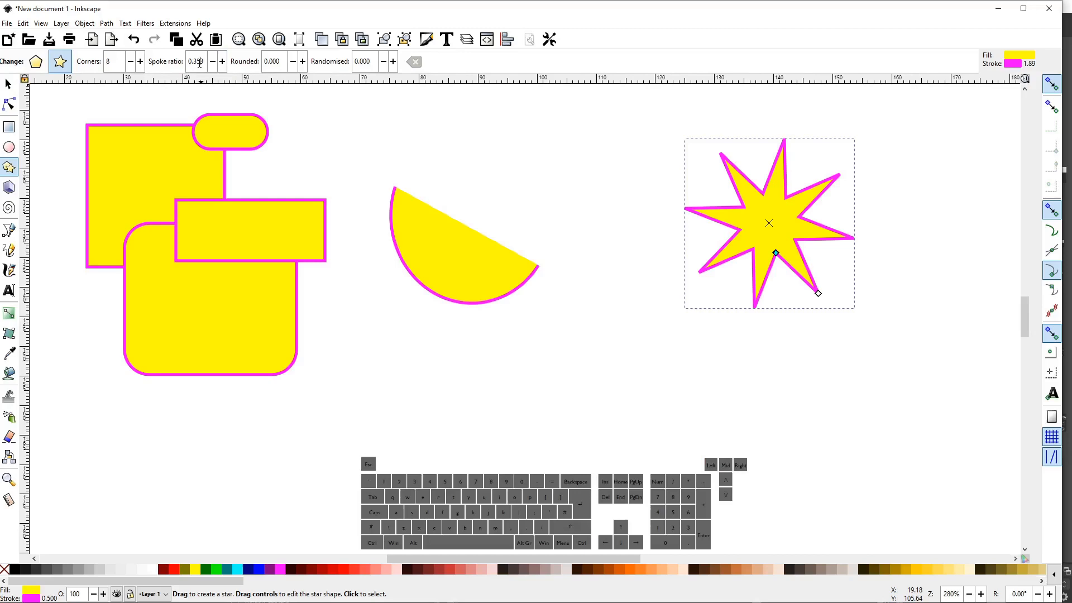
scroll(200, 63, up, 2)
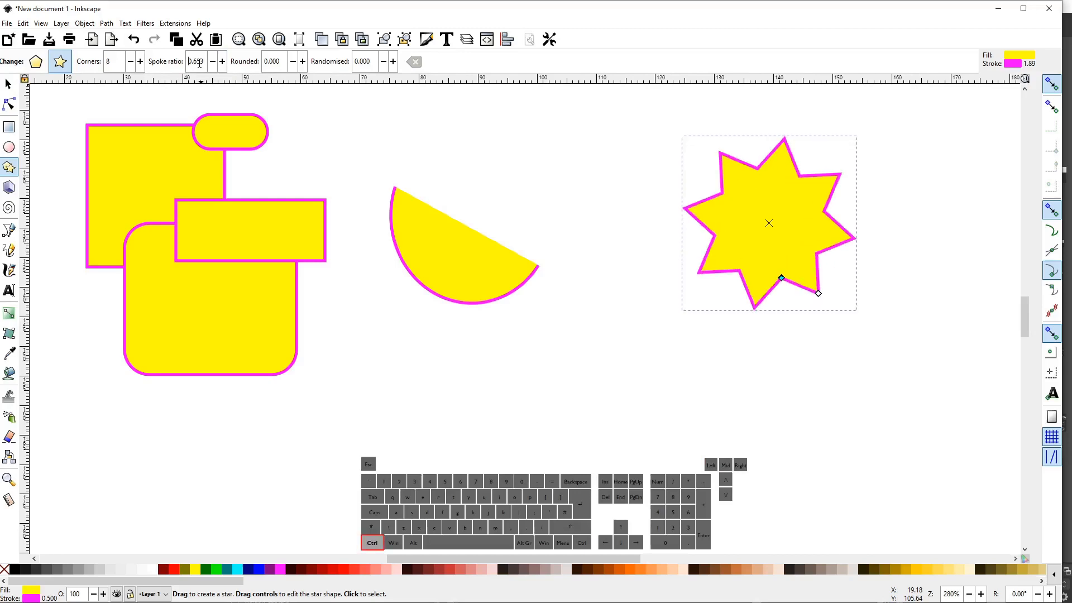
scroll(199, 63, up, 6)
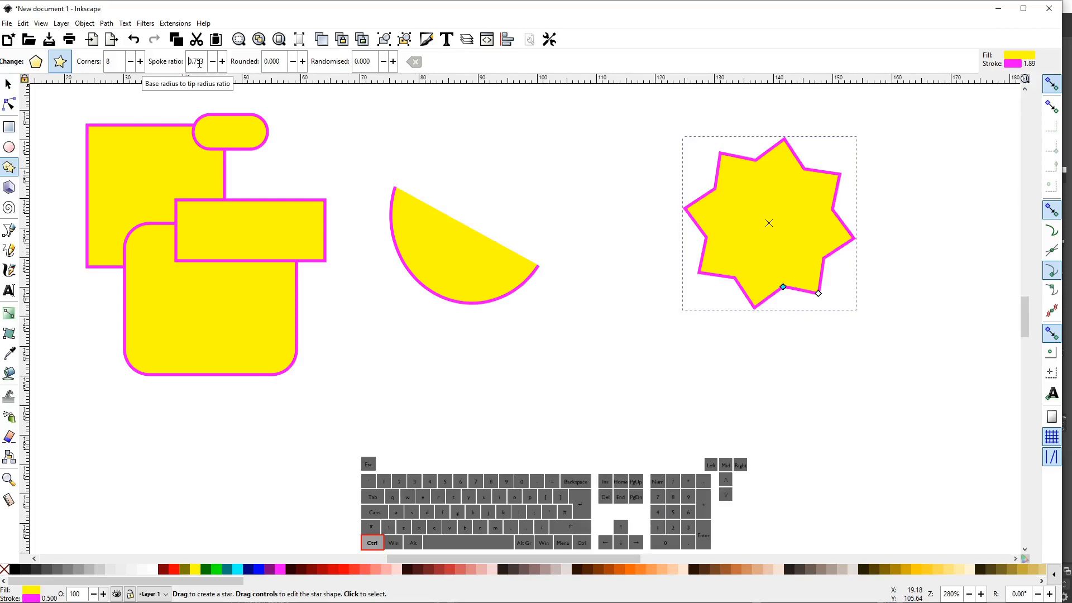
- Round the star's corners up to 0.300 and reduce the rounding to 0.070
scroll(279, 61, up, 8)
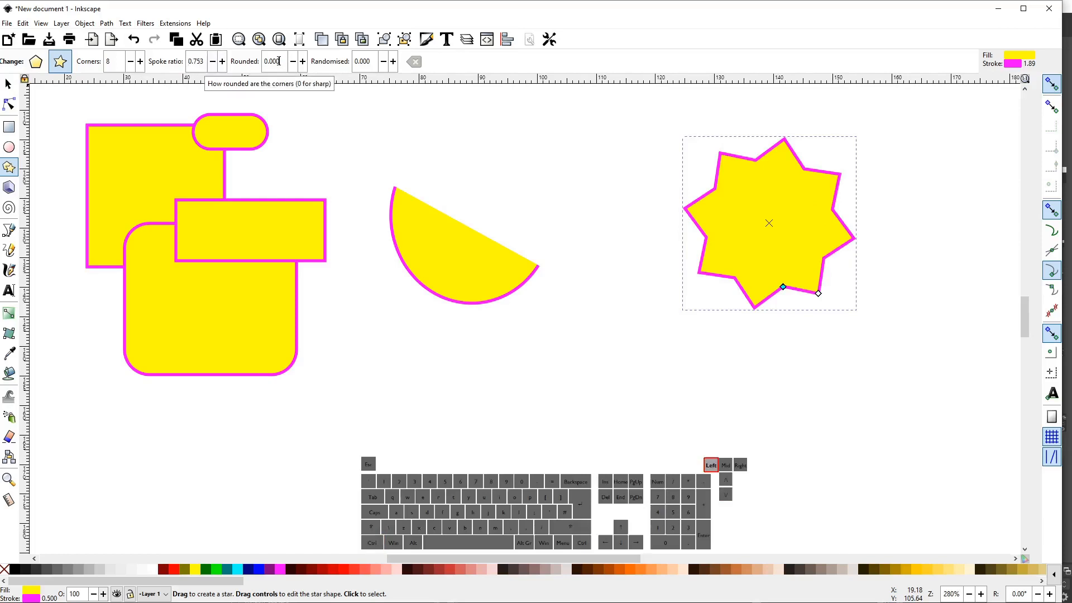
scroll(278, 61, down, 6)
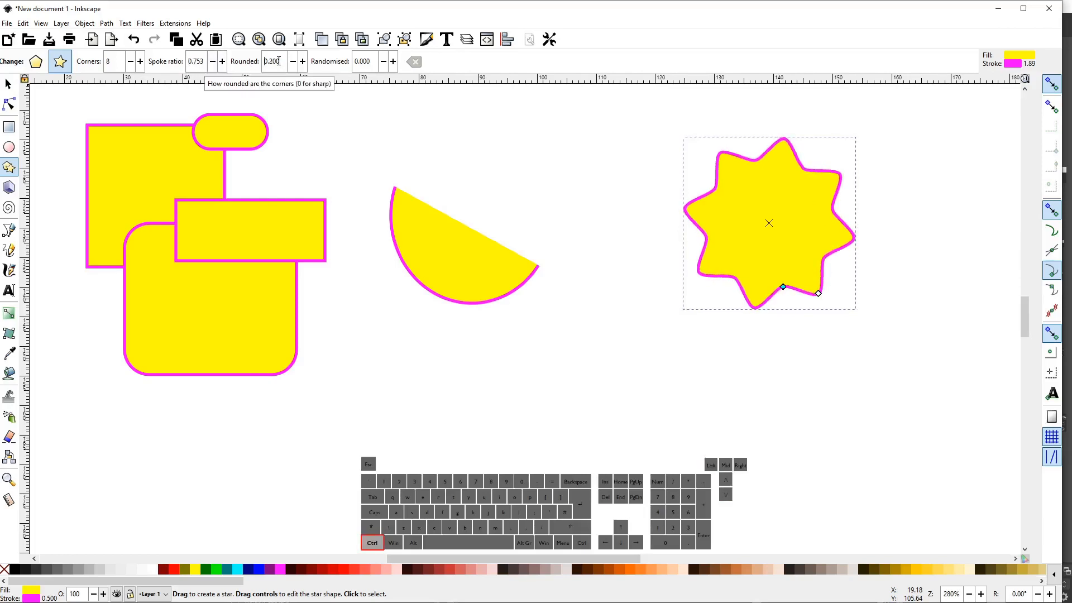
scroll(279, 61, up, 4)
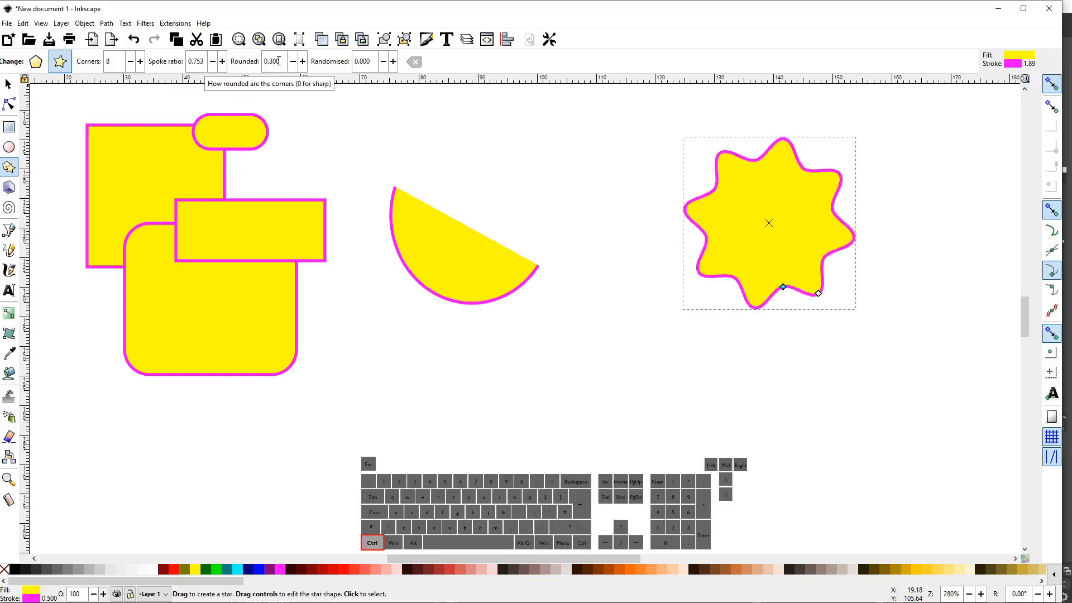
scroll(279, 61, down, 4)
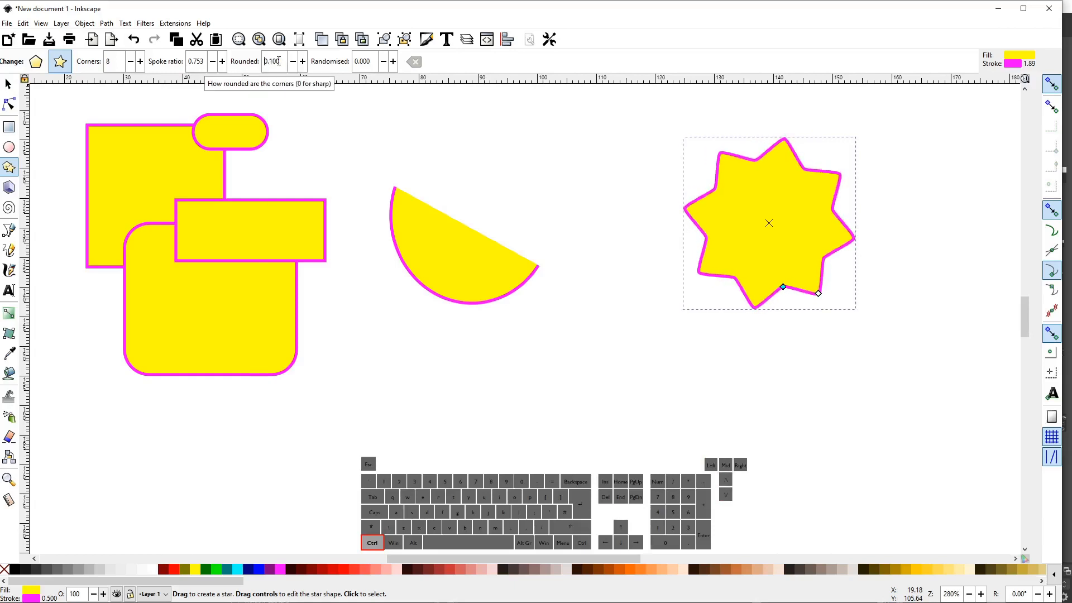
scroll(278, 61, down, 3)
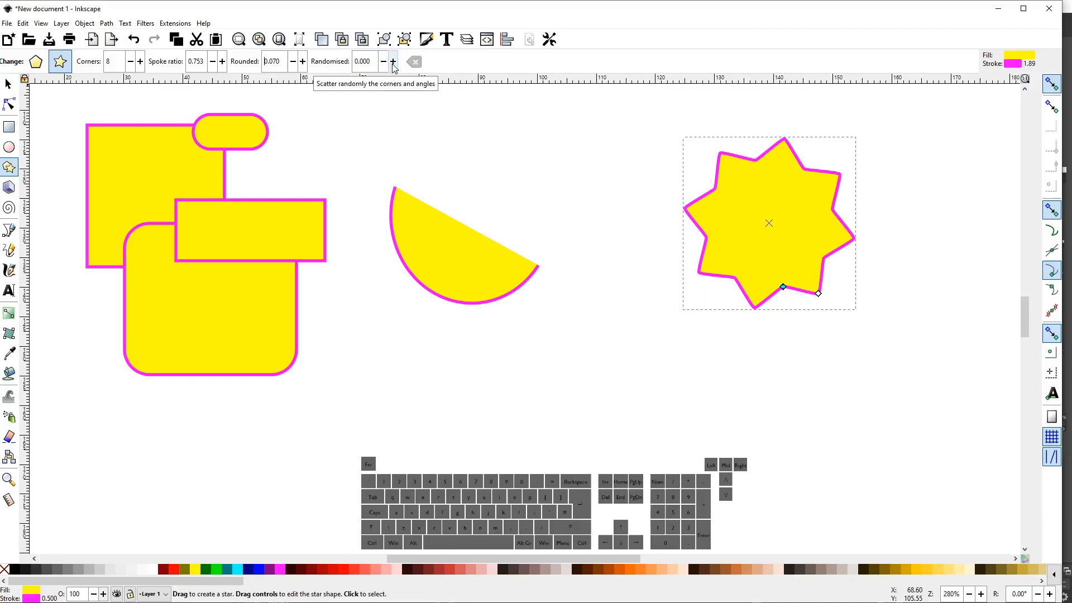
- Increase the star's randomisation well above zero and reduce it again to 0.540
click(362, 62)
scroll(363, 63, up, 2)
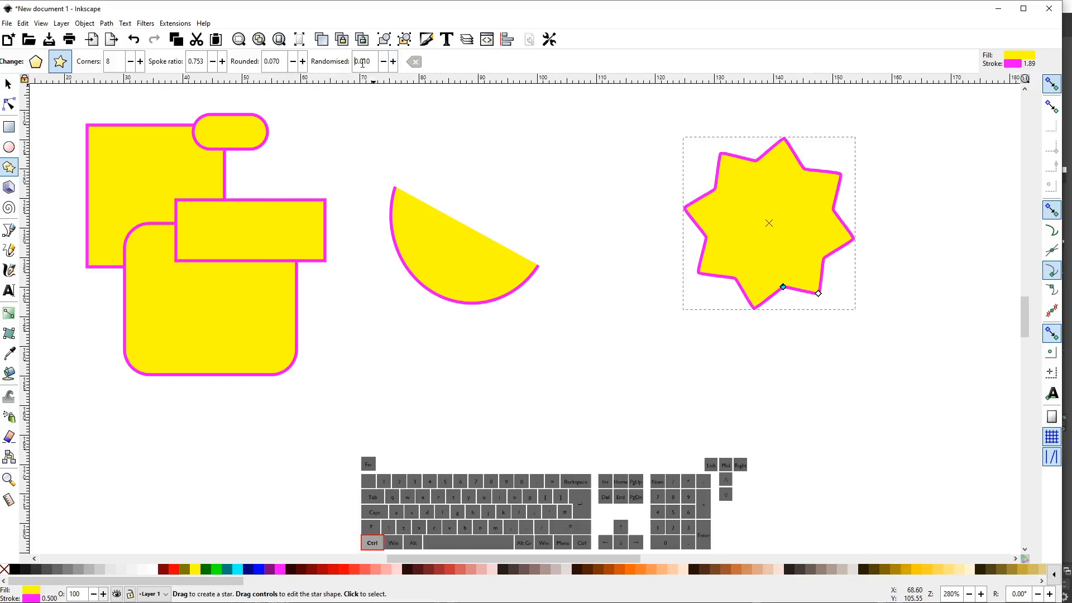
scroll(363, 62, up, 12)
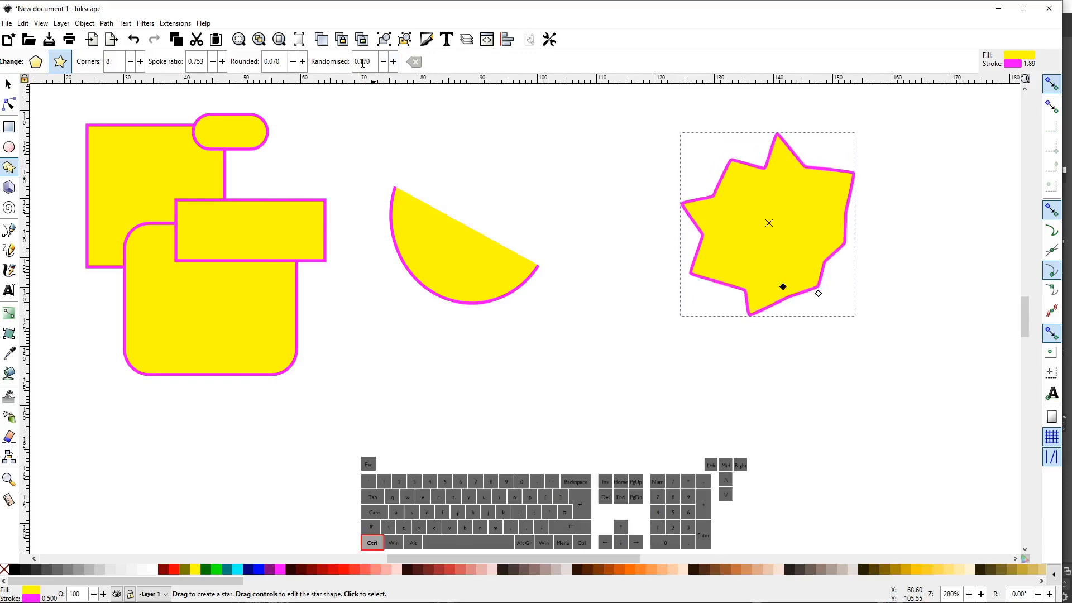
scroll(363, 63, up, 11)
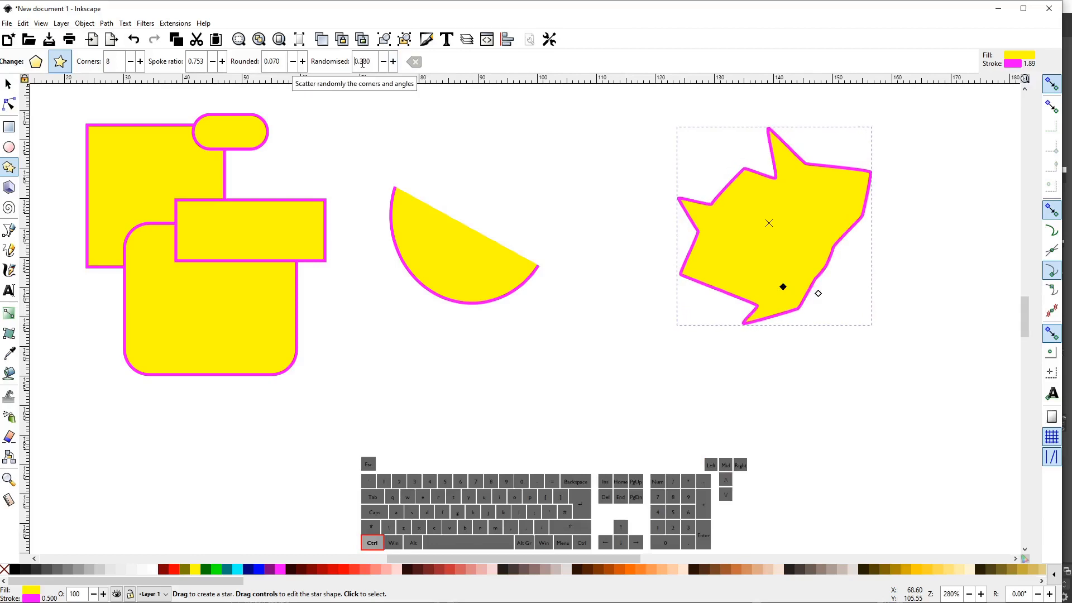
scroll(362, 62, up, 10)
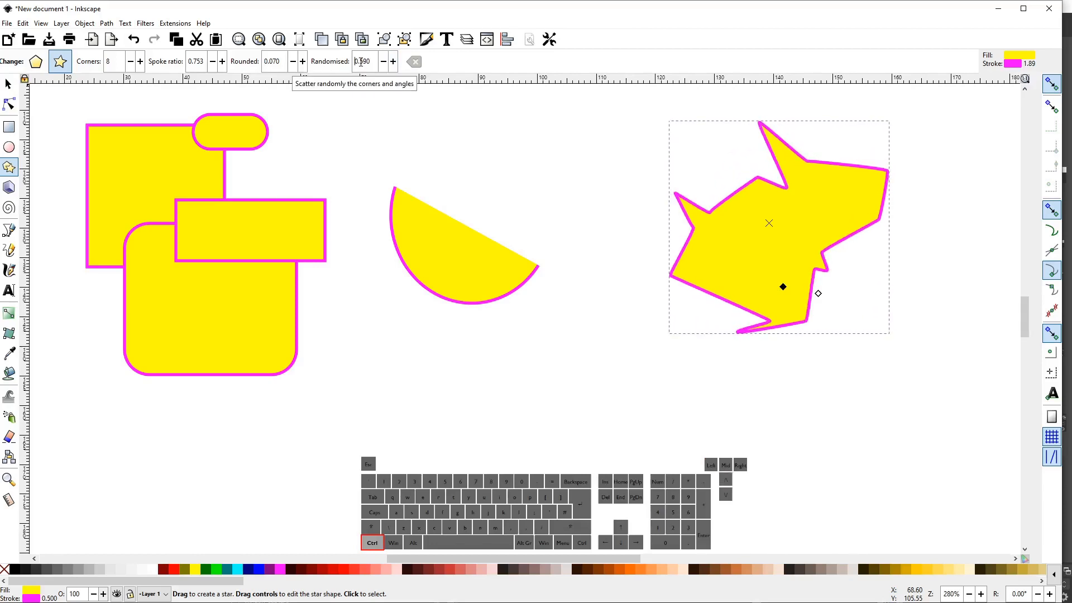
scroll(360, 62, down, 5)
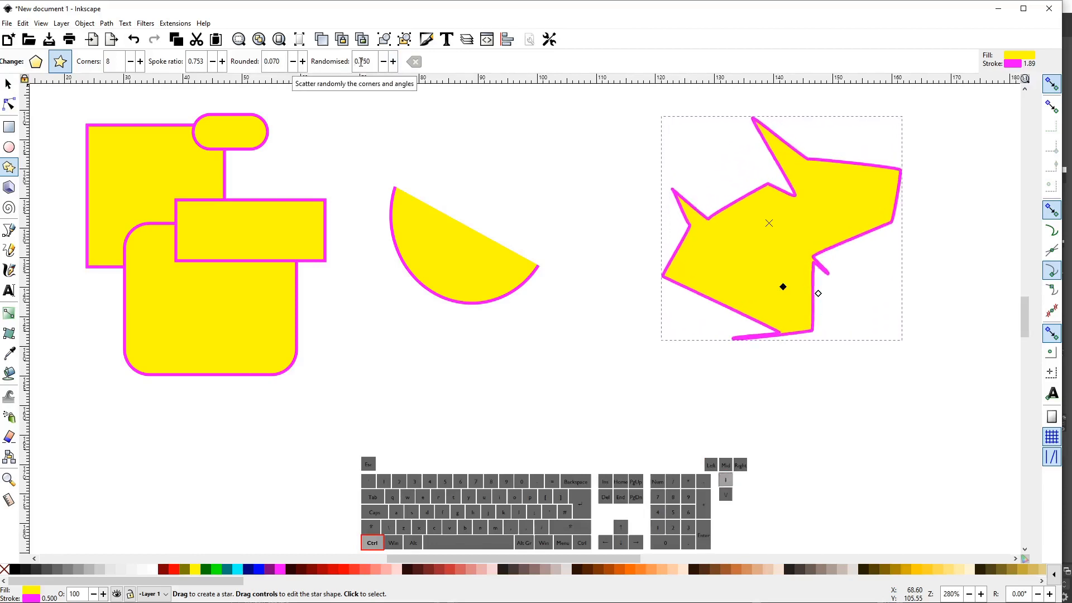
scroll(361, 62, down, 3)
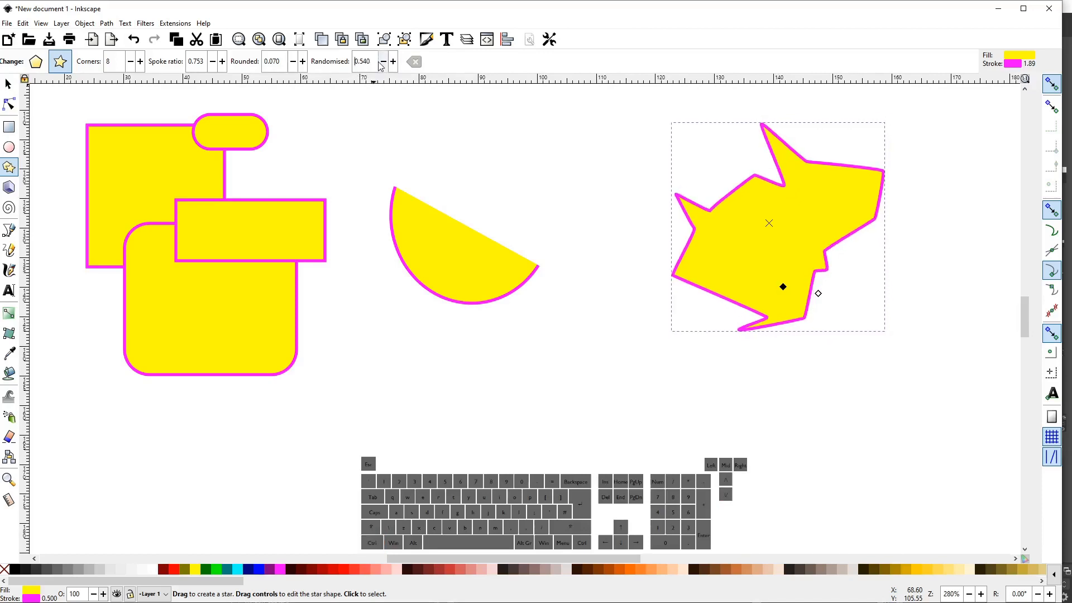
- Set the star's randomisation to 0
click(356, 63)
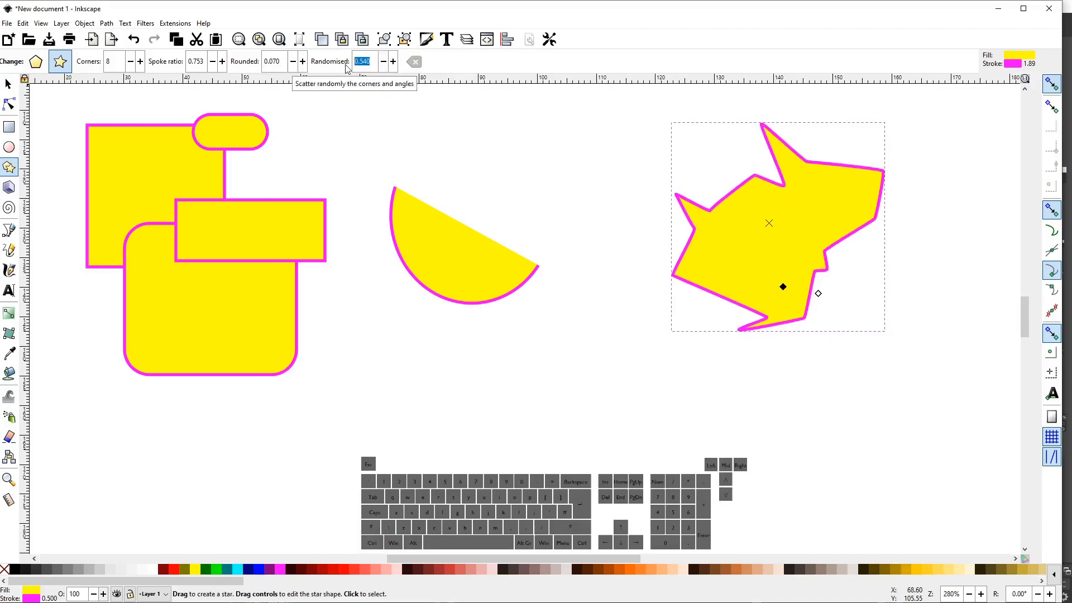
text(0)
key(Return)
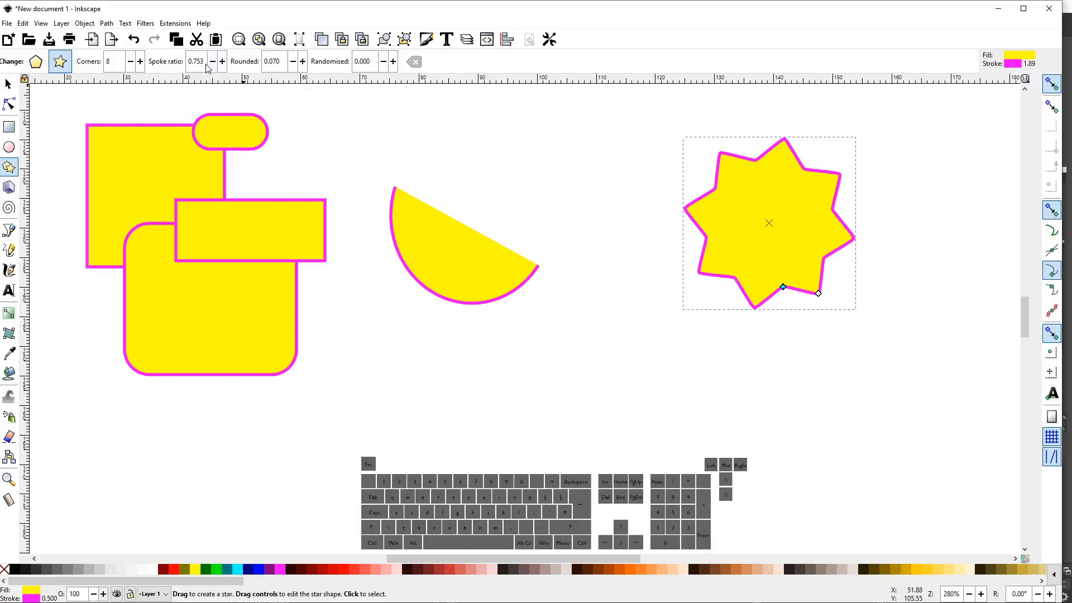
- Add 3 to the star's corner count to make it 11
click(118, 63)
text(+)
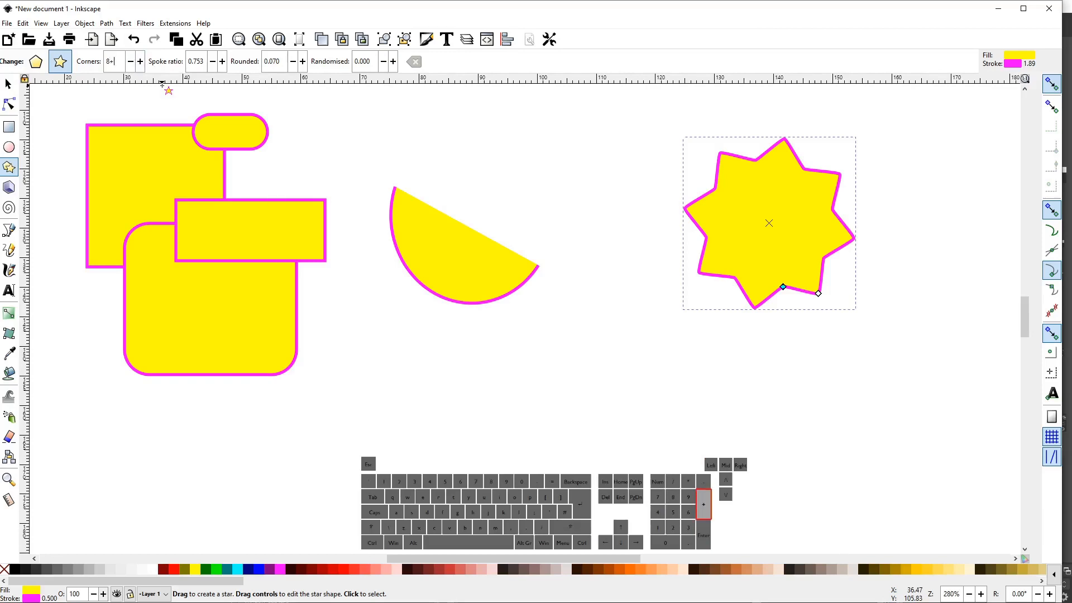
text(3)
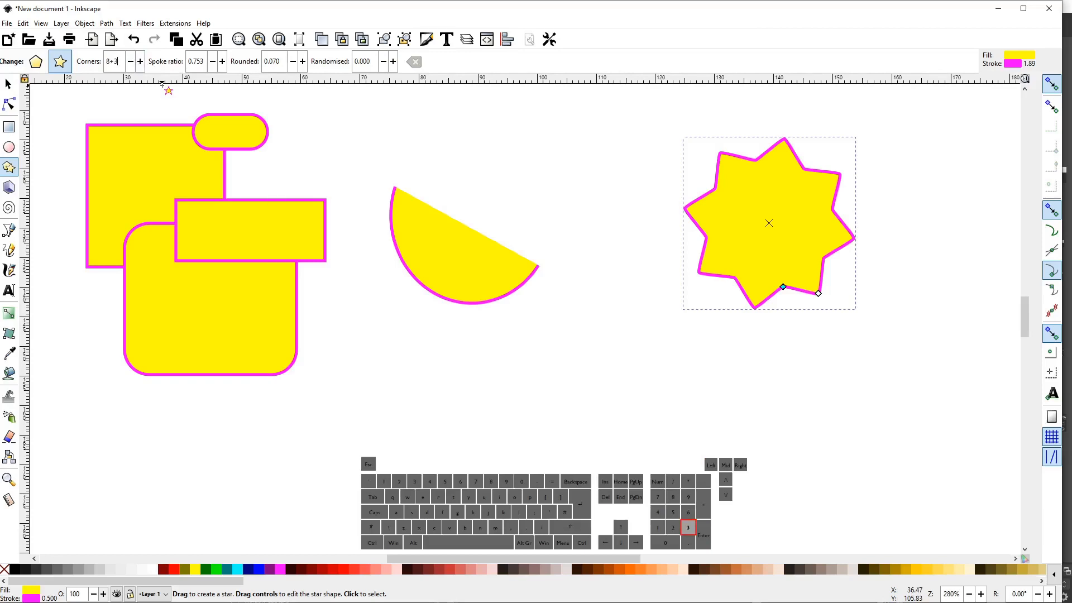
key(Return)
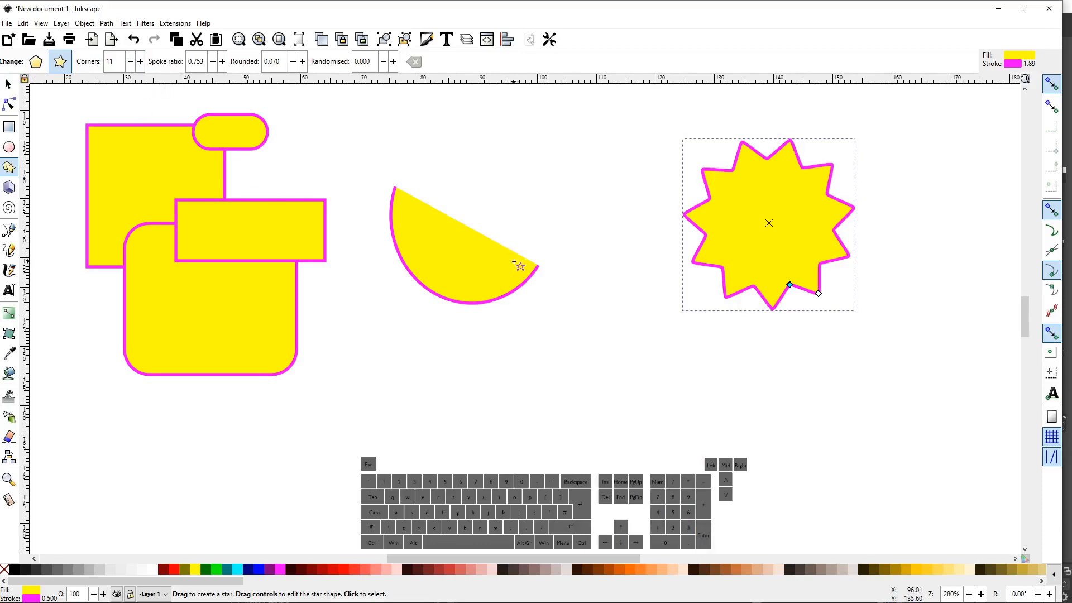
- Select the arc and rotate it anticlockwise in 90° increments through a full turn
click(8, 84)
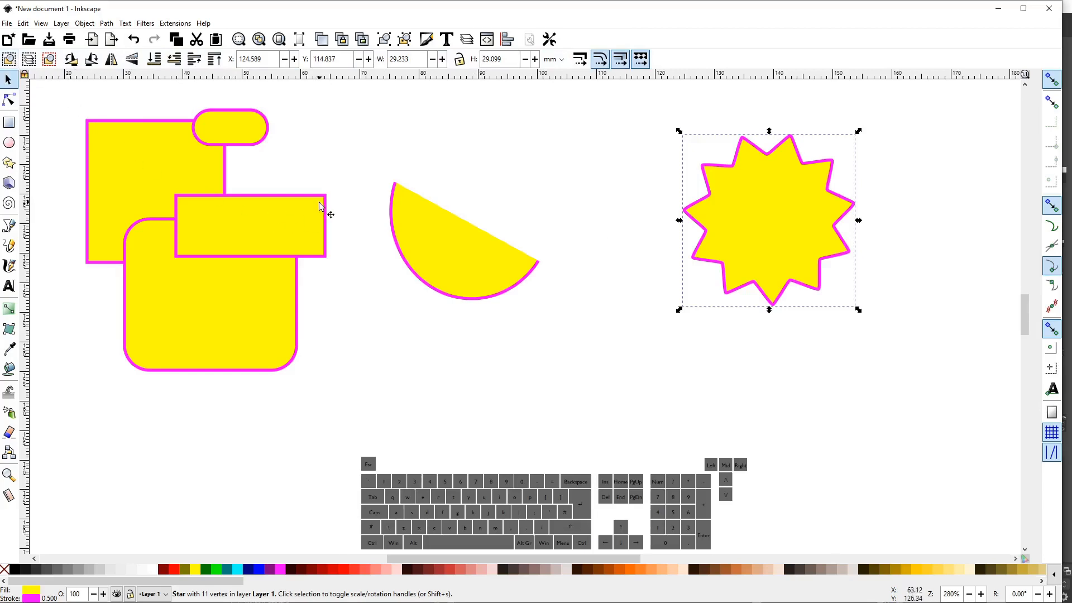
click(393, 211)
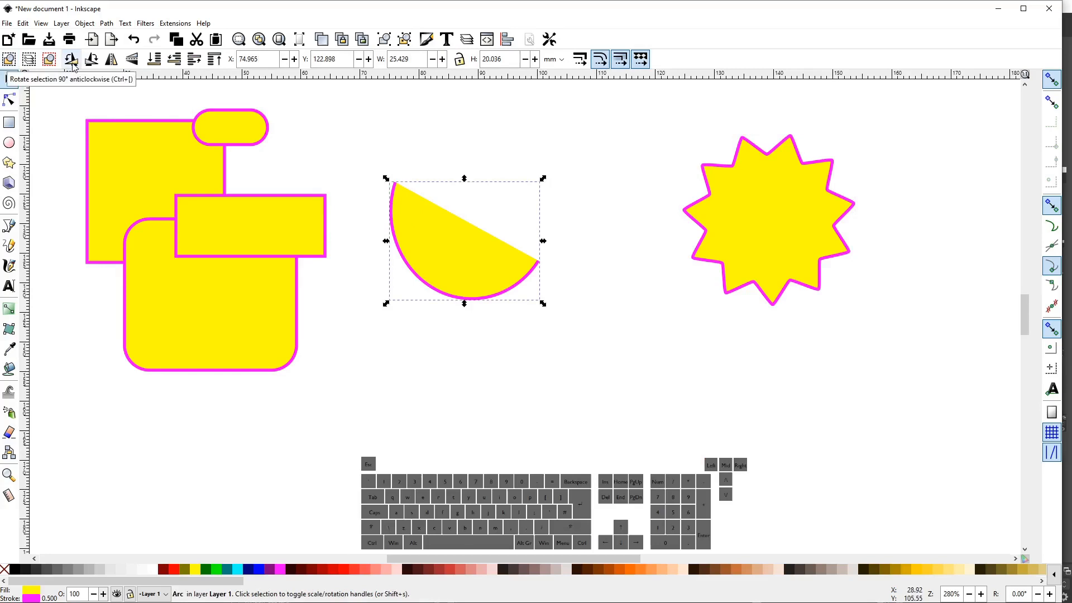
click(72, 62)
click(72, 62)
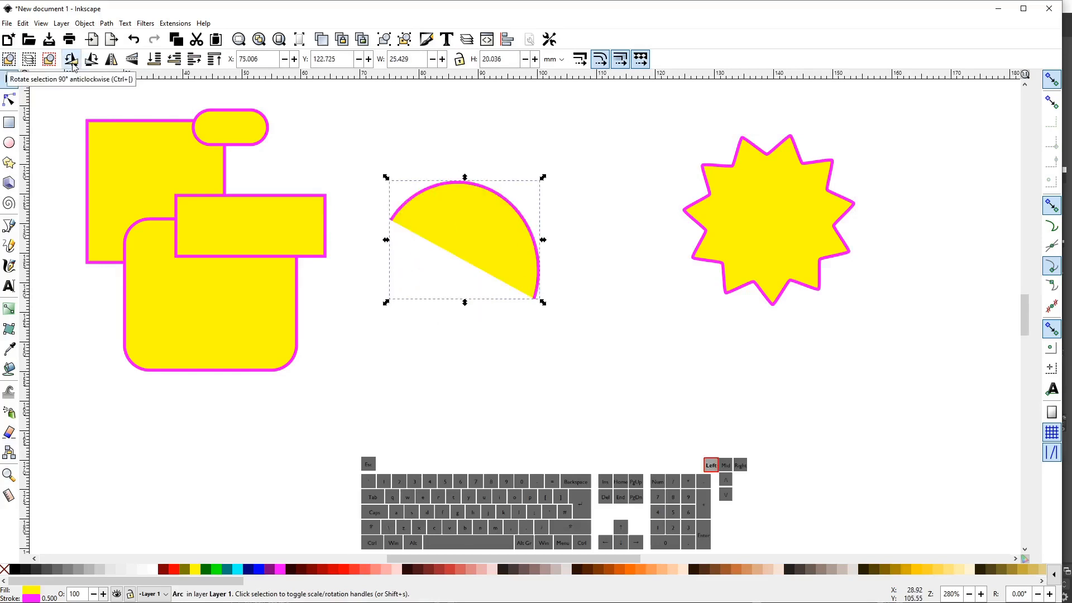
click(73, 62)
click(73, 61)
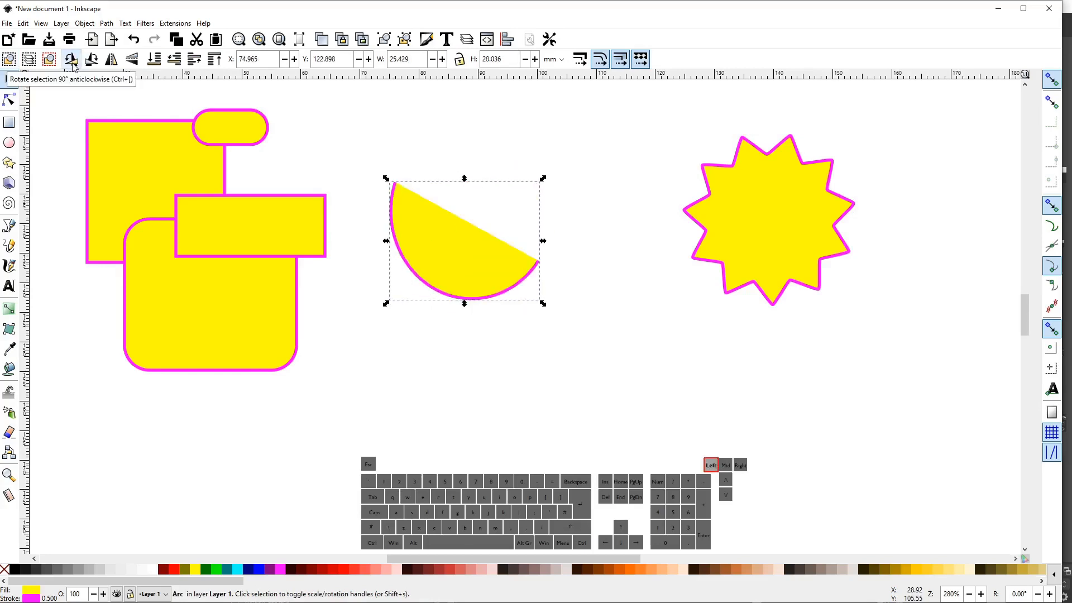
- Flip the arc horizontally twice and vertically twice, ending with one more horizontal flip
click(114, 63)
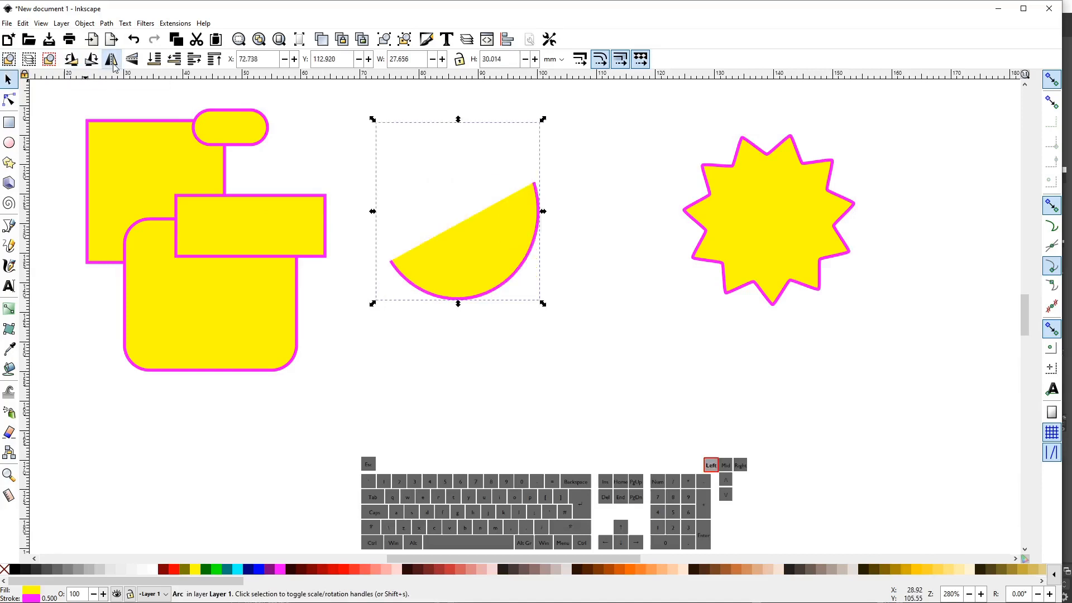
click(114, 63)
click(133, 61)
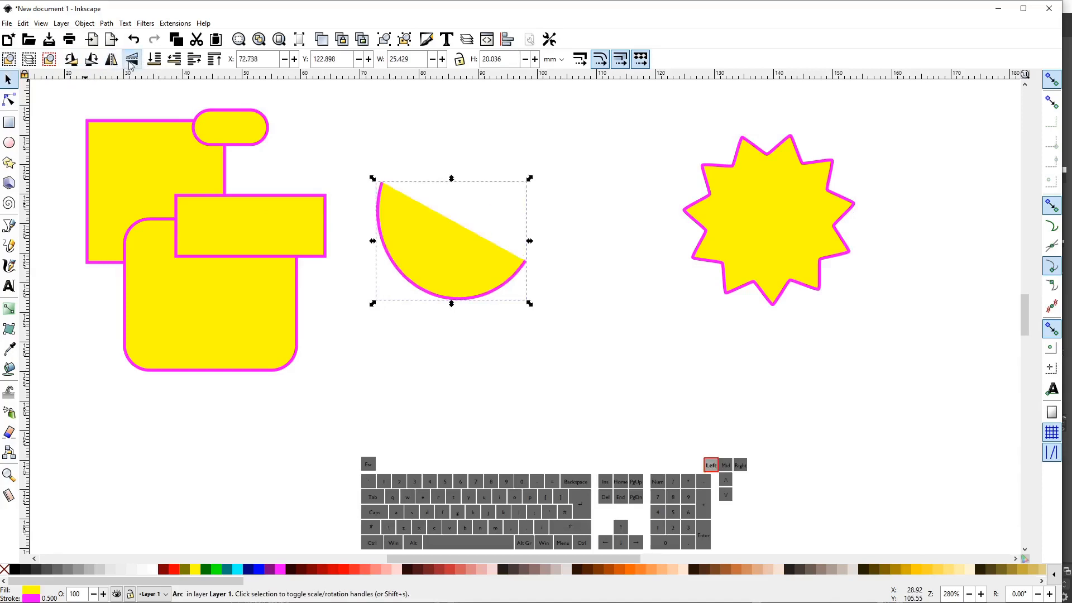
click(132, 60)
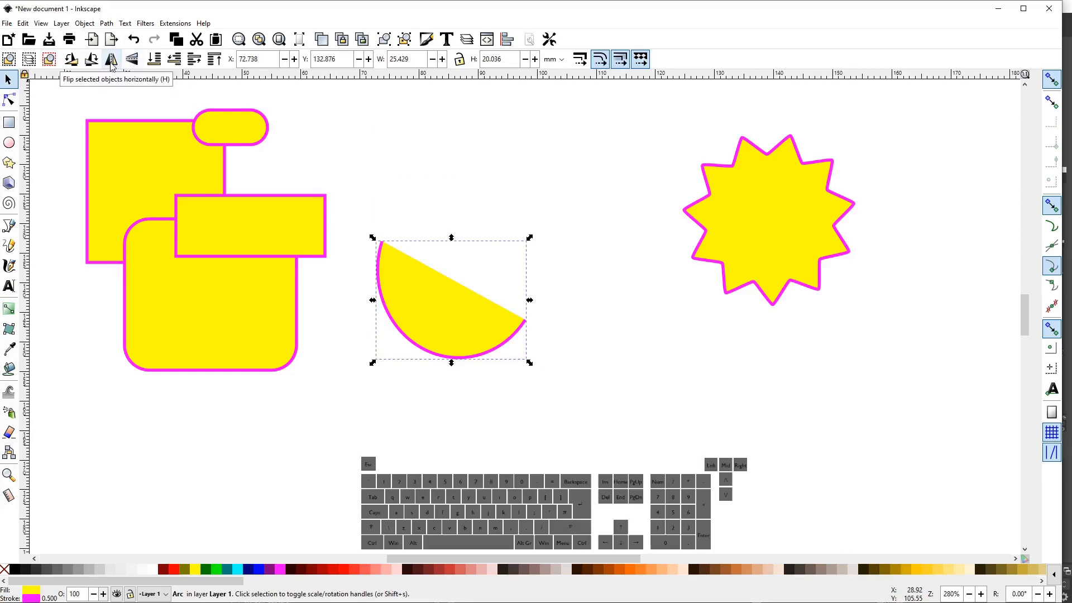
click(112, 61)
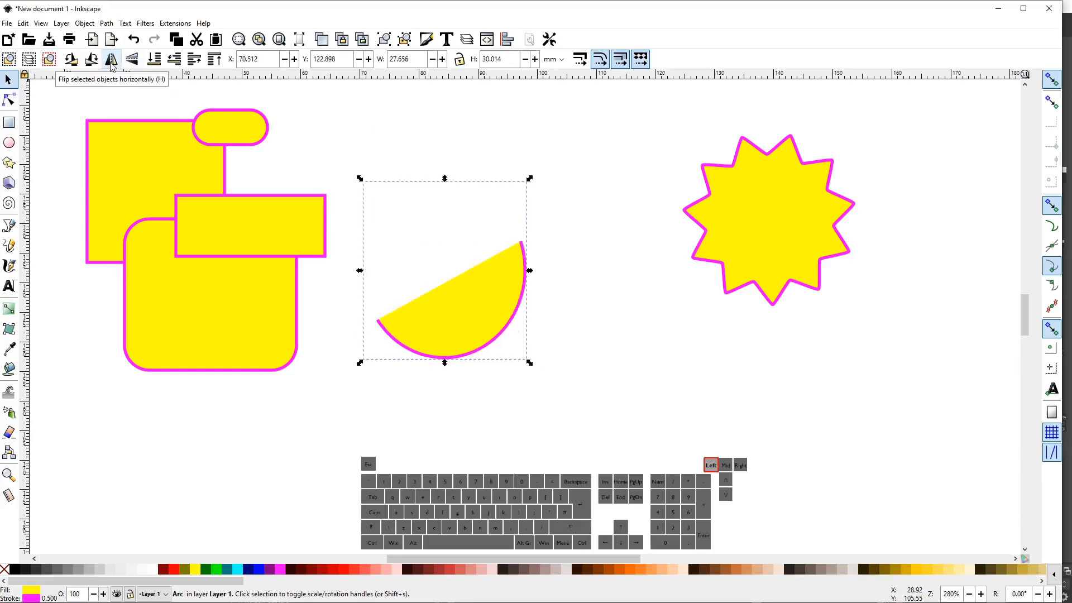
- Send the wide rectangle to the bottom of the stacking order and raise it two levels
click(253, 198)
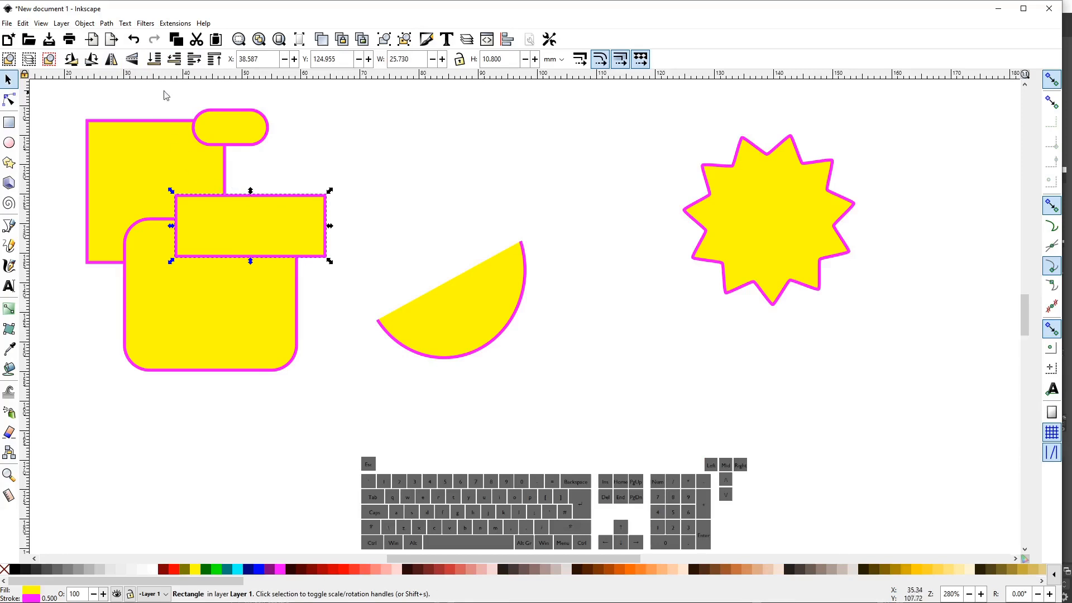
click(154, 62)
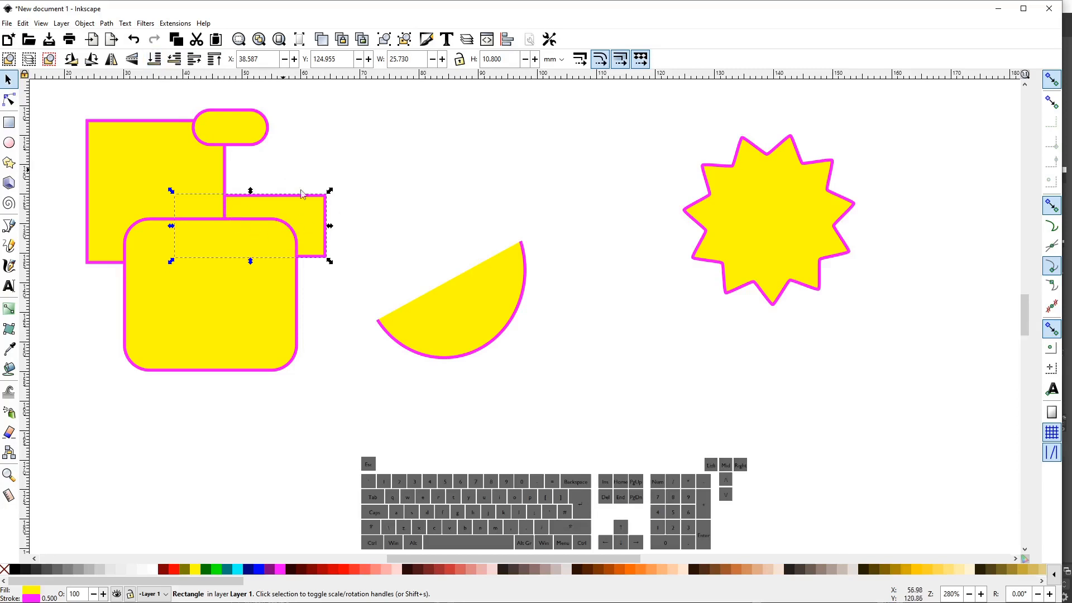
click(194, 59)
click(194, 60)
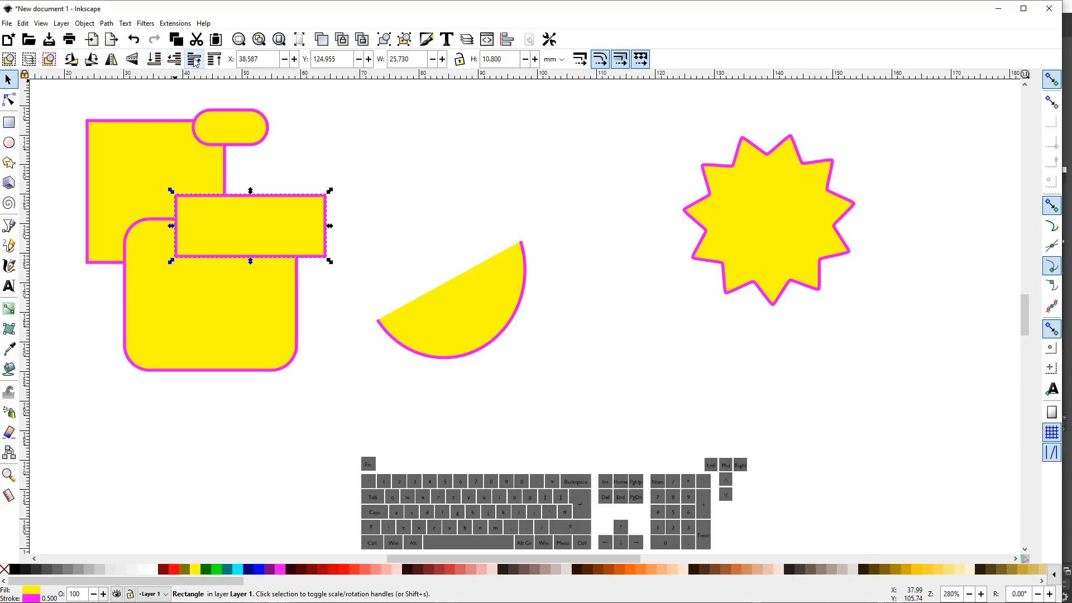
- Lower the wide rectangle two levels in the stack, bring it to the top and deselect it
click(174, 63)
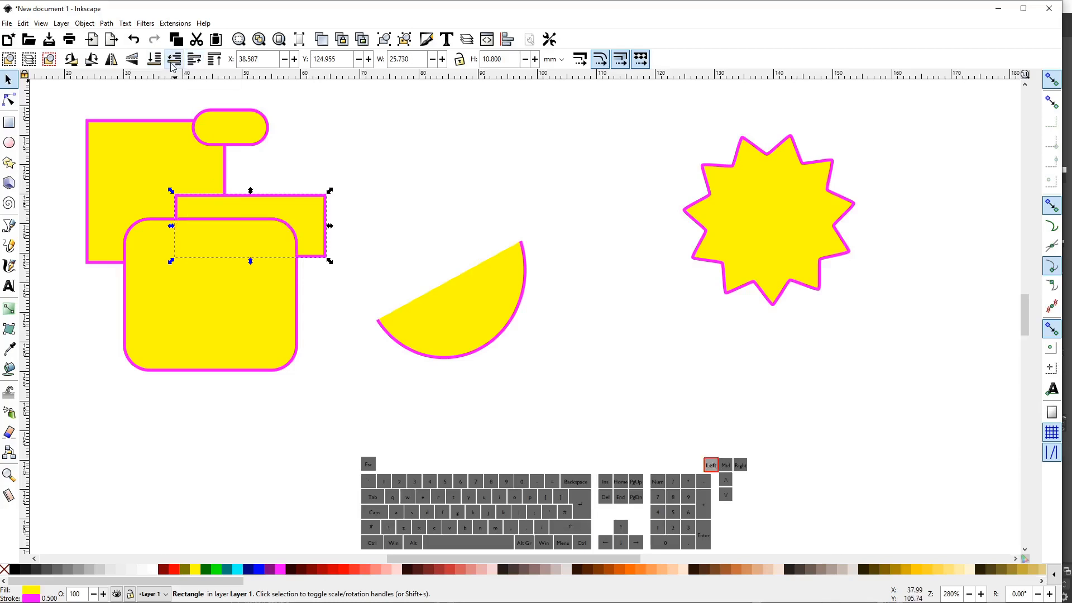
click(174, 62)
click(215, 59)
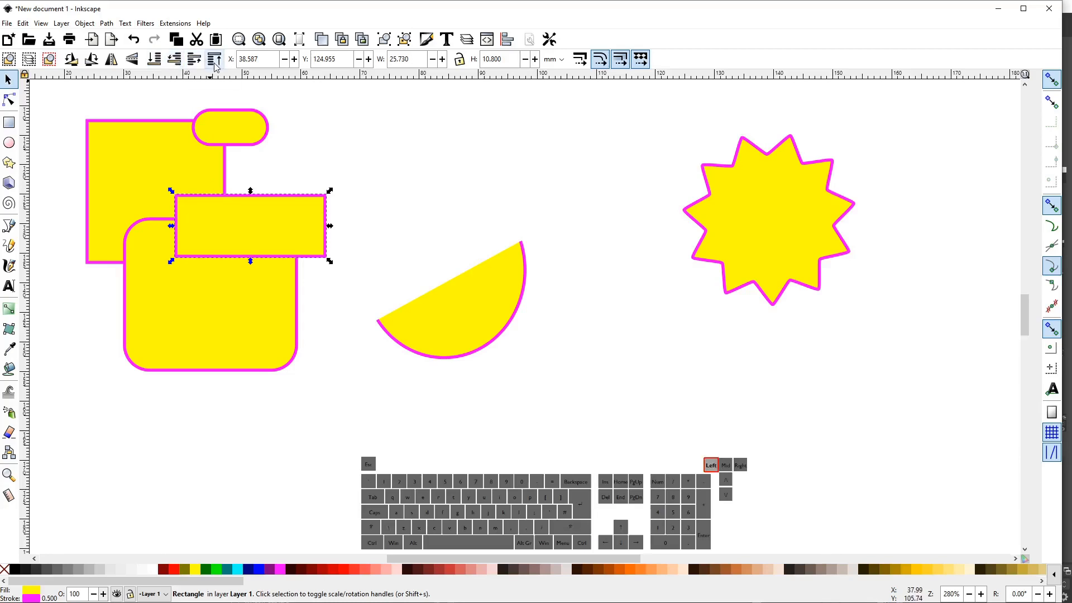
click(312, 179)
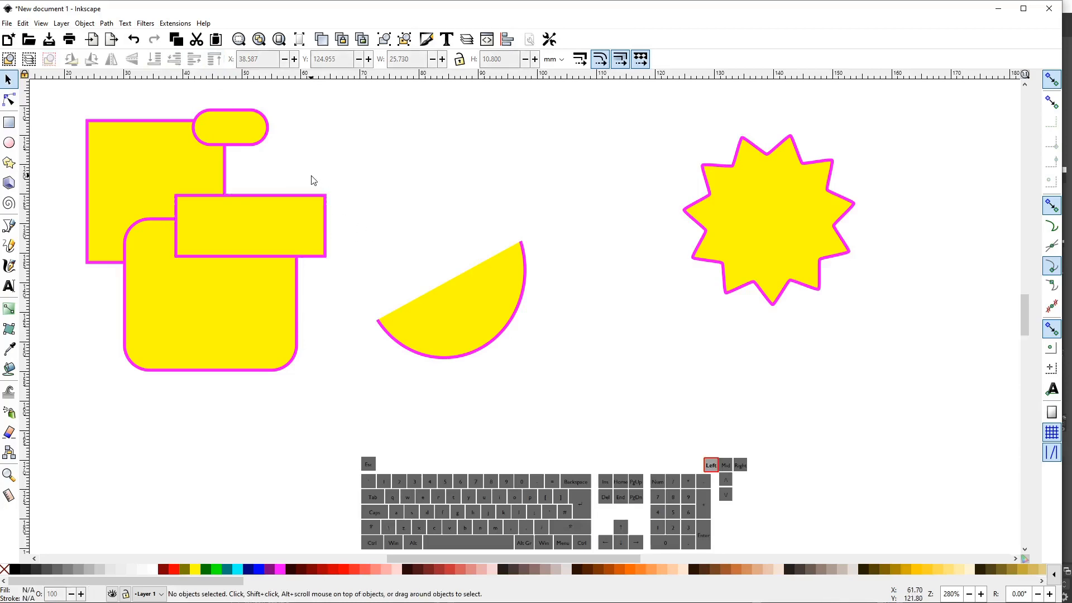
- Lock the wide rectangle's width-to-height ratio and double its width to 51.460 mm with a multiplication by 2
click(268, 197)
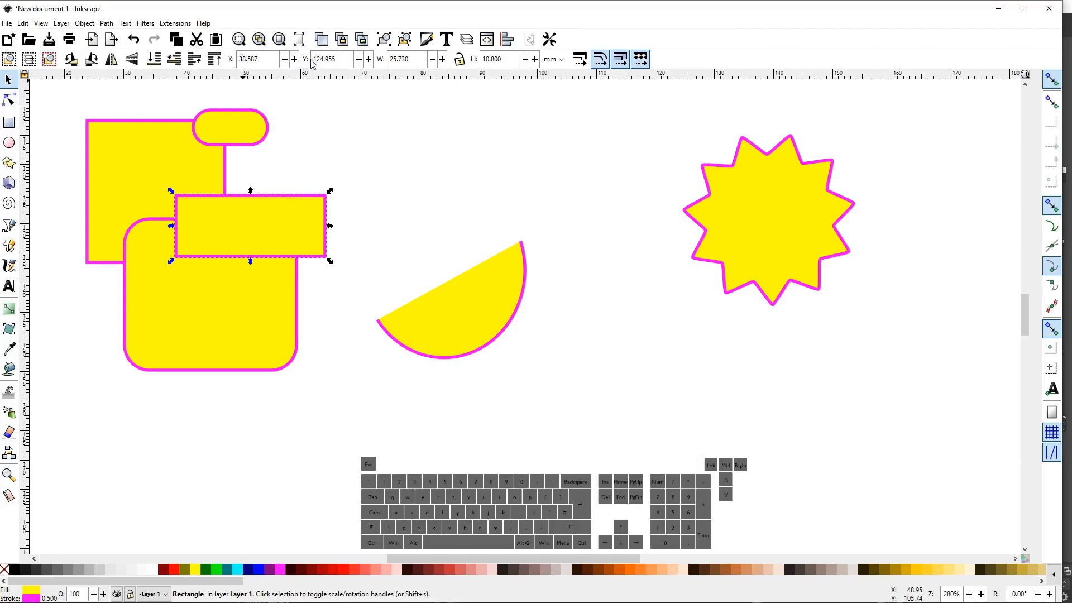
click(561, 65)
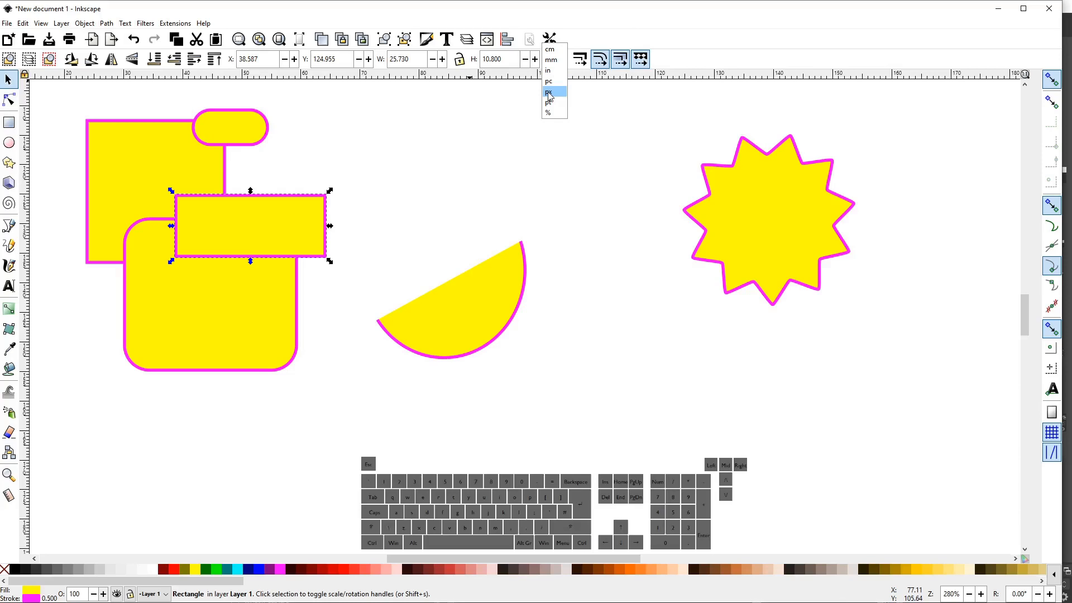
click(351, 114)
click(245, 62)
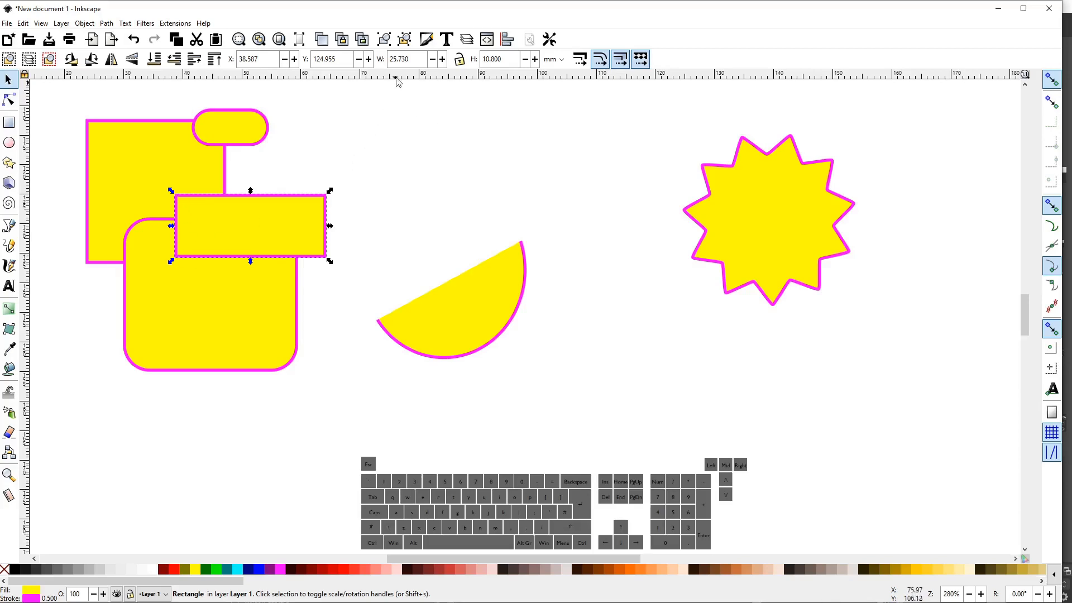
click(458, 61)
text(*)
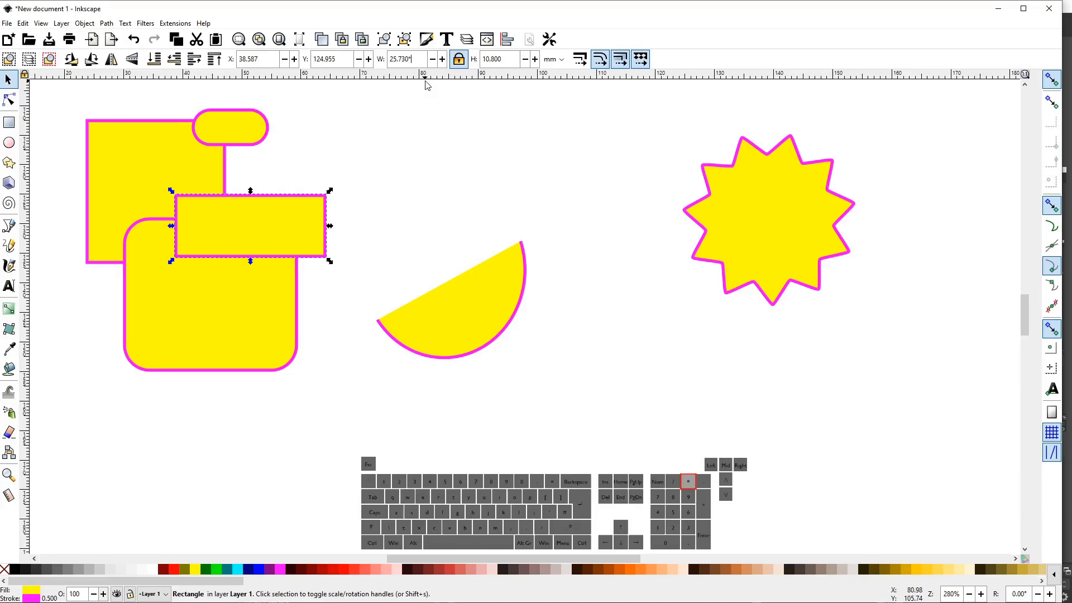
text(2)
key(KP_Enter)
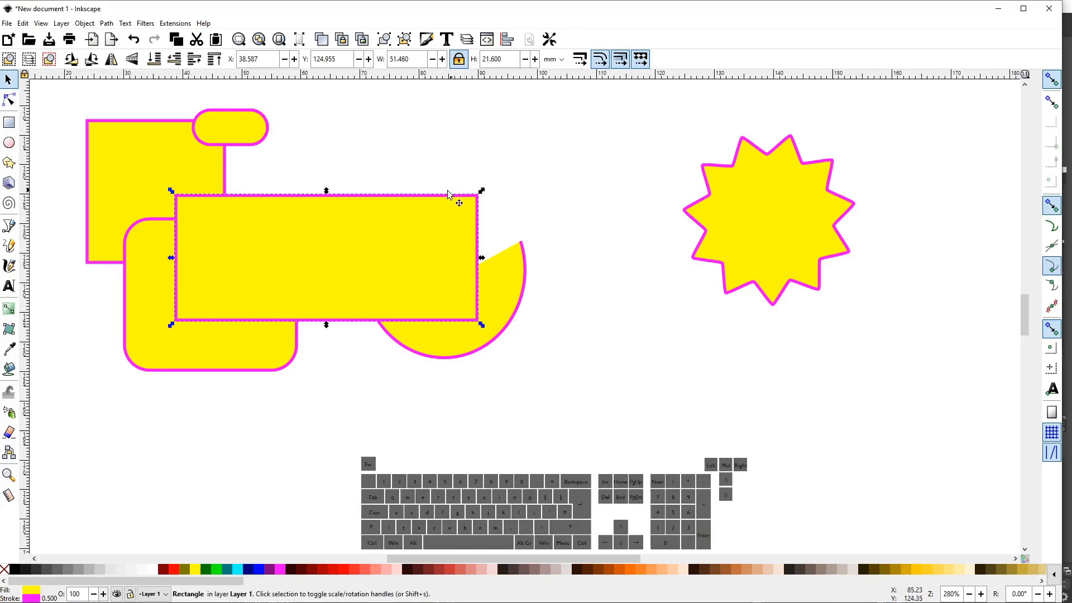
- Move the enlarged rectangle above the arc, to about X 58.1 mm and Y 109.9 mm, and select the star
drag(423, 197, 538, 108)
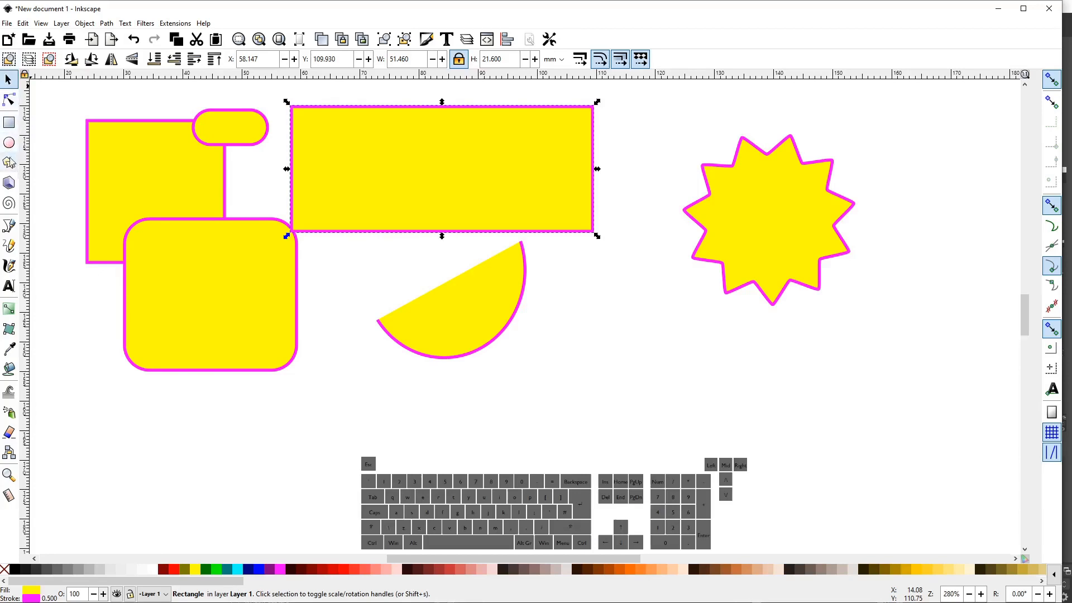
click(695, 258)
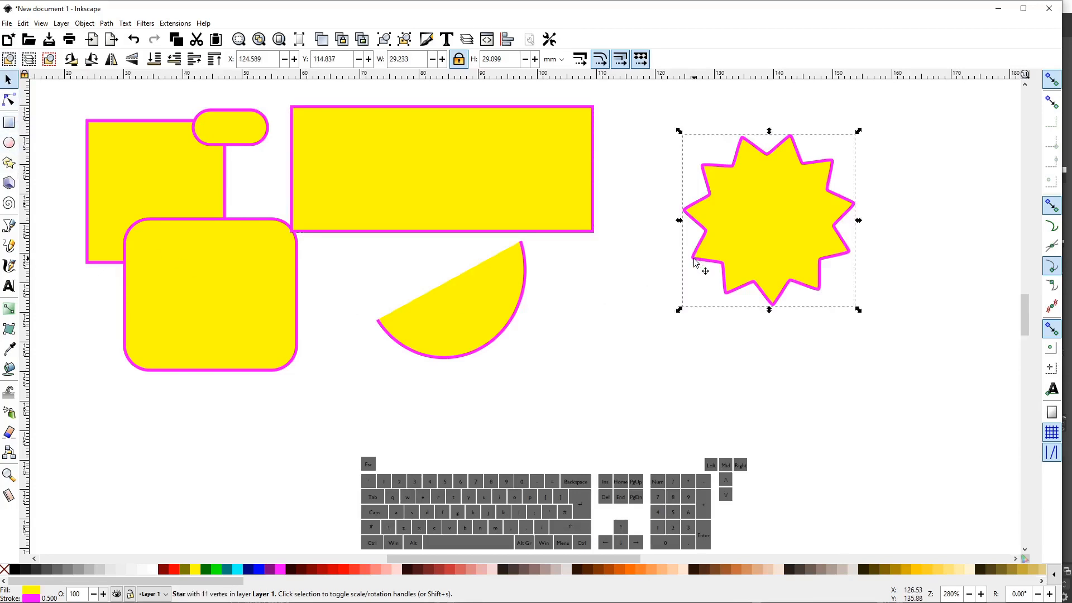